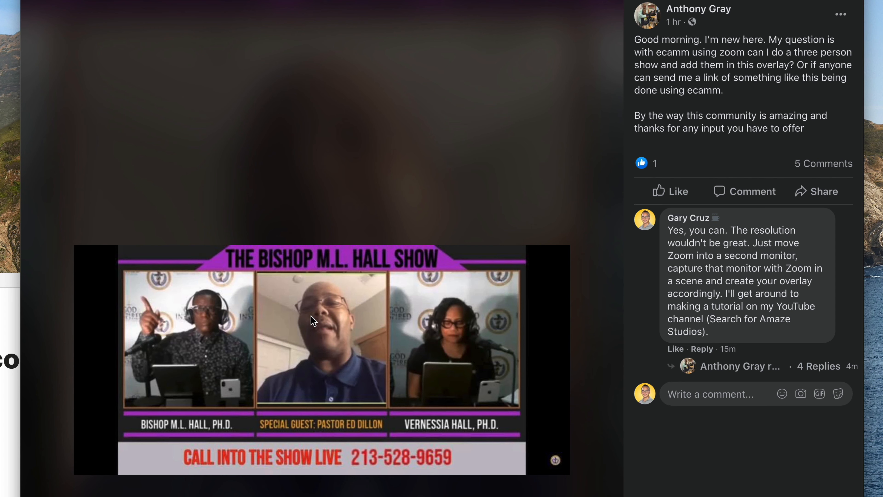
Step: Copy the three-person show overlay image from the post
{"action": "right_click", "coordinate": [312, 316]}
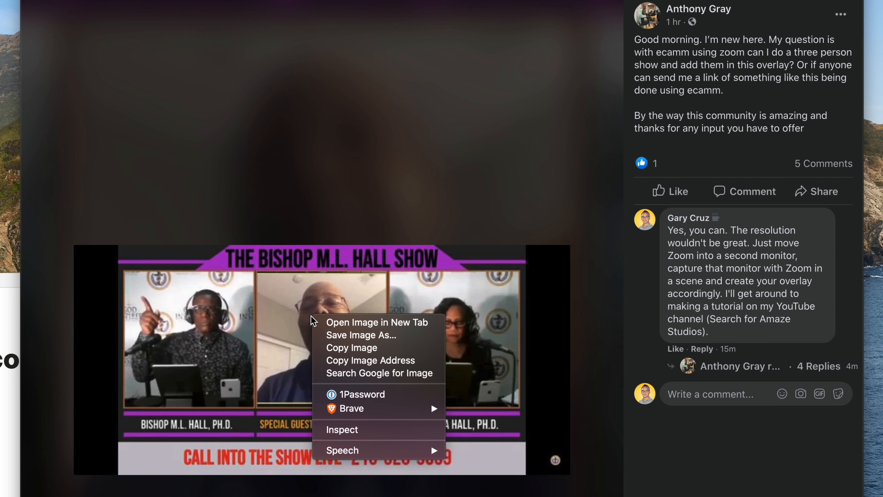
{"action": "left_click", "coordinate": [398, 349]}
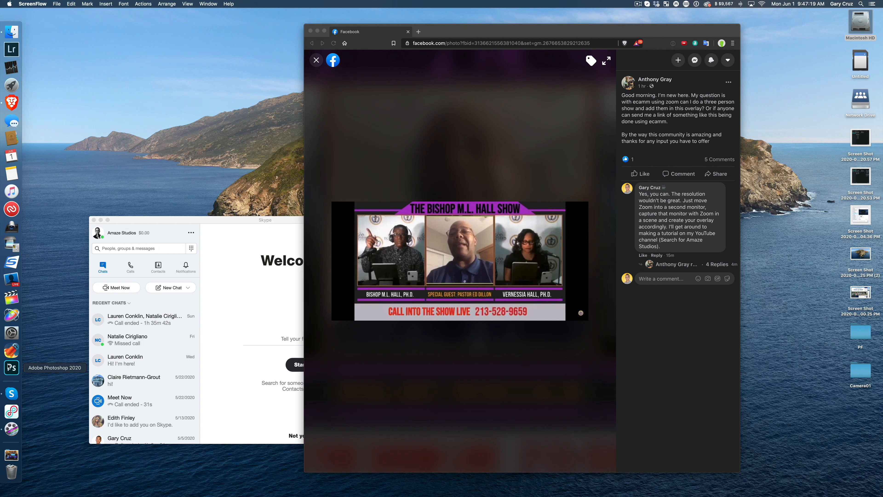
Step: Switch to Photoshop and create a new Film & Video document from the HDTV 1080p preset, 1920 × 1080 px
{"action": "left_click", "coordinate": [12, 368]}
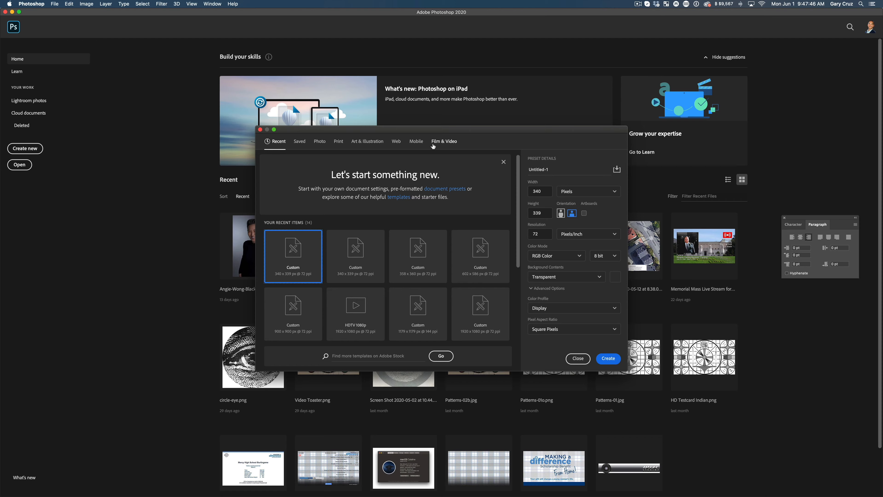
{"action": "left_click", "coordinate": [434, 146]}
{"action": "left_click", "coordinate": [289, 213]}
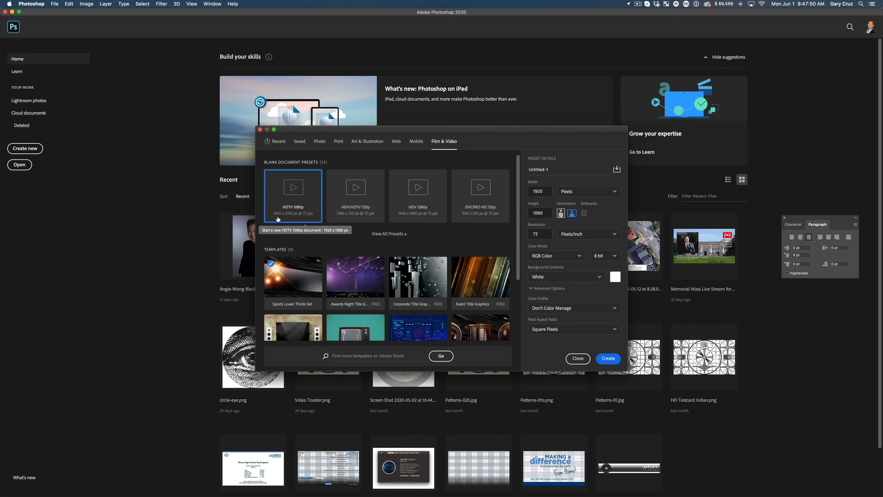
{"action": "left_click", "coordinate": [615, 360]}
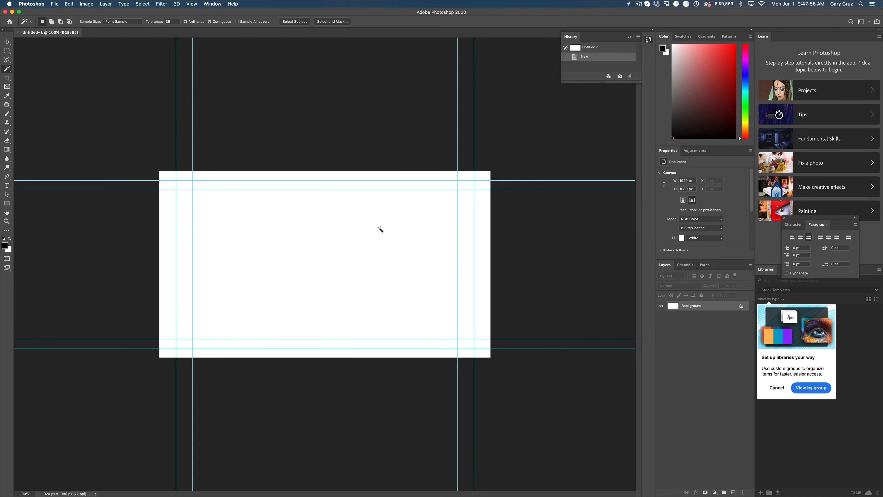
Step: Paste the copied overlay image on its own layer and scale it to about 2333 × 1079 px to fill the canvas
{"action": "key", "text": "alt+shift+super+n"}
{"action": "key", "text": "super+v"}
{"action": "key", "text": "super+t"}
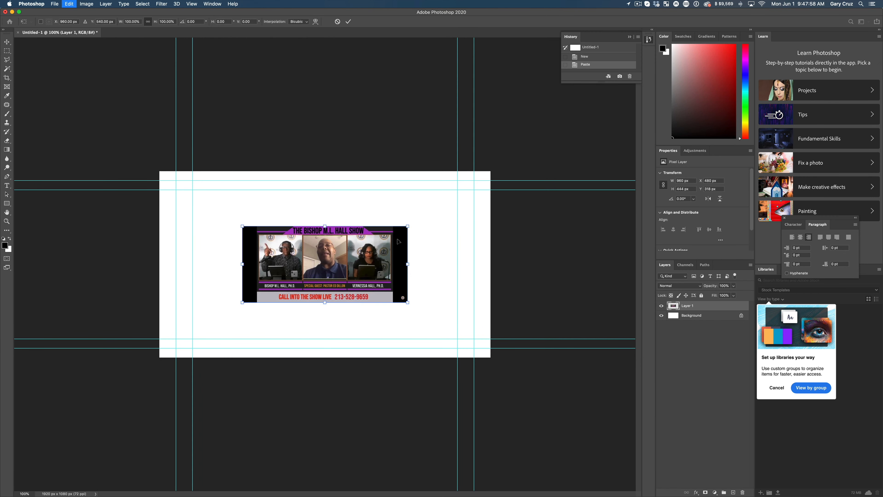
{"action": "left_click_drag", "start_coordinate": [409, 228], "coordinate": [475, 197]}
{"action": "key", "text": "super+z"}
{"action": "left_click_drag", "start_coordinate": [407, 225], "coordinate": [518, 165]}
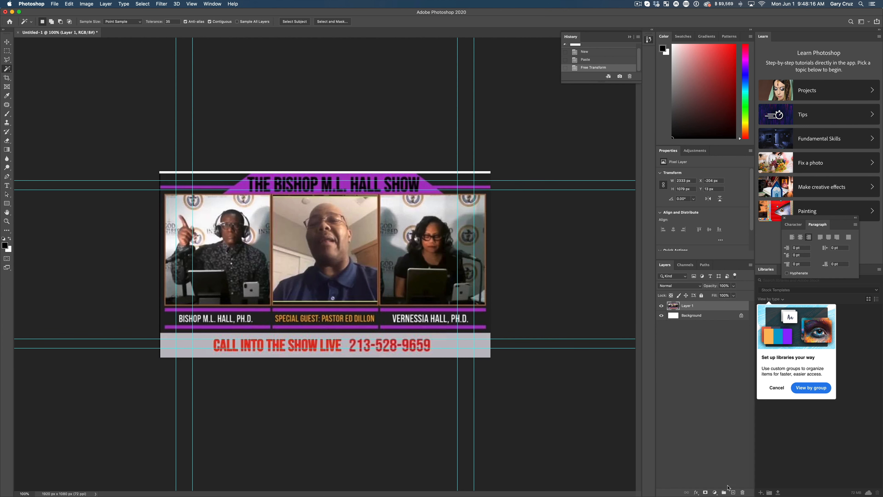
Step: On a new layer, fill a 1920 × 140 px rectangle over the call-in banner with its sampled gray, and hide that layer
{"action": "left_click", "coordinate": [733, 492]}
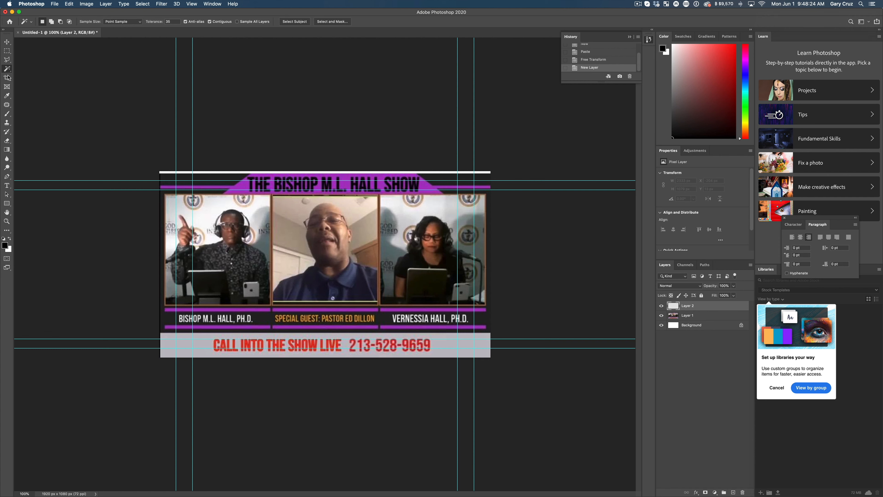
{"action": "left_click", "coordinate": [7, 99]}
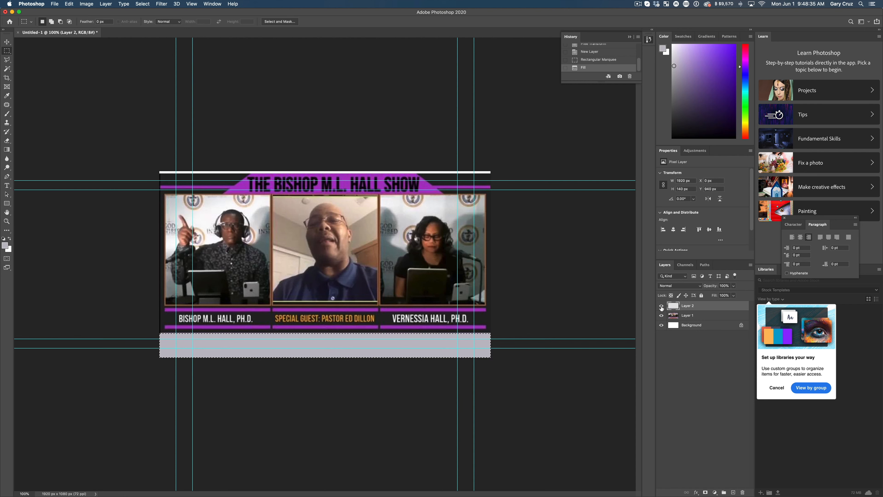
{"action": "left_click", "coordinate": [661, 306]}
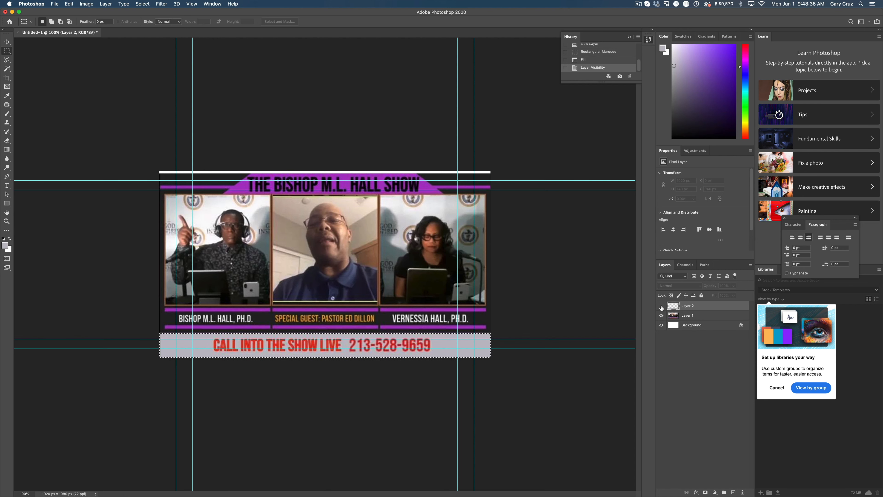
Step: Sample the red of the call-in lettering on the reference image layer as the foreground color
{"action": "left_click", "coordinate": [680, 315]}
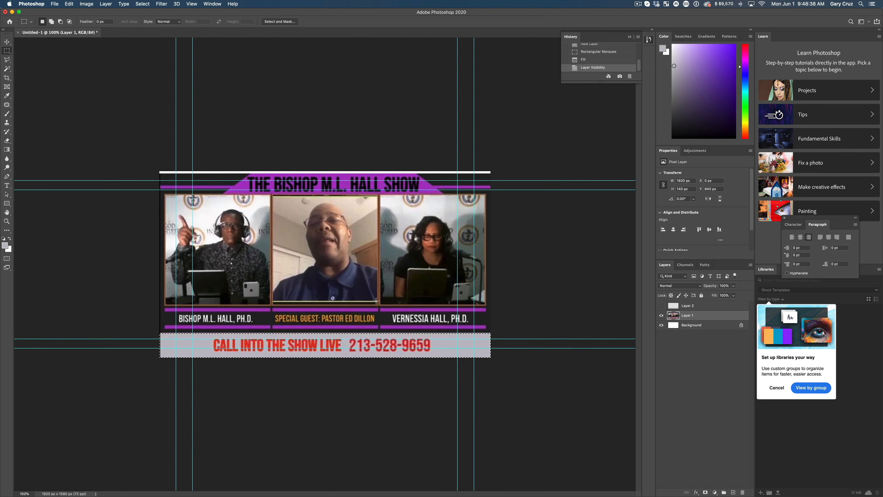
{"action": "left_click", "coordinate": [7, 69]}
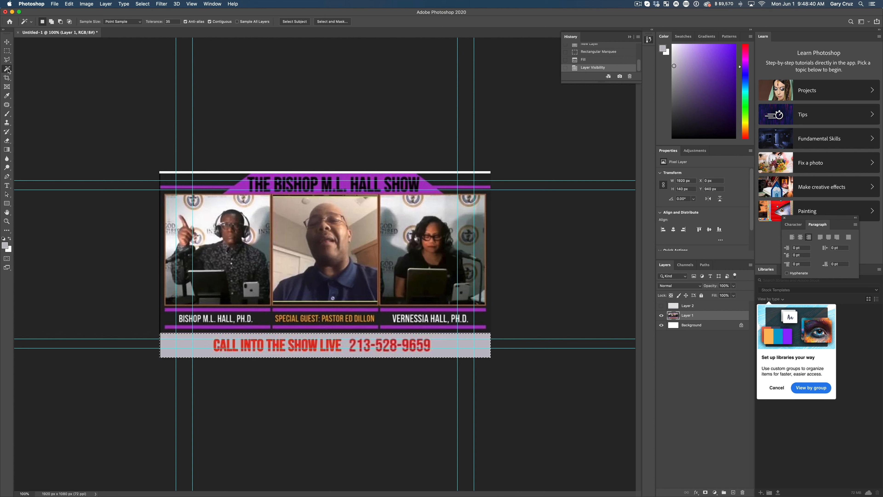
{"action": "left_click", "coordinate": [6, 95]}
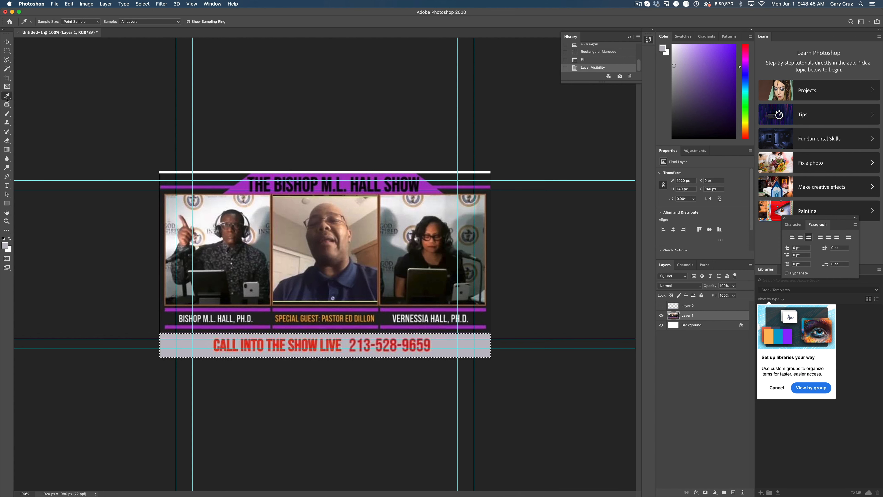
{"action": "left_click", "coordinate": [317, 344]}
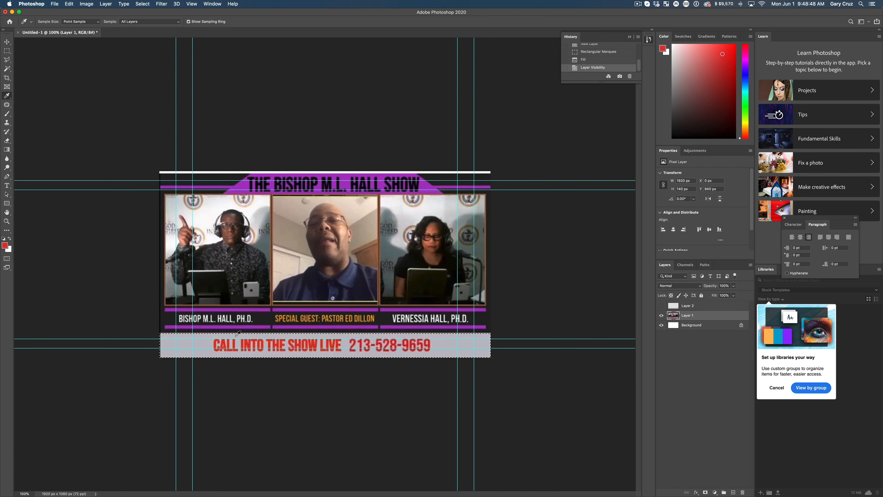
Step: Add a red text layer just above the call-in banner reading "CALL INTO THE SHOW LIVE"
{"action": "key", "text": "t"}
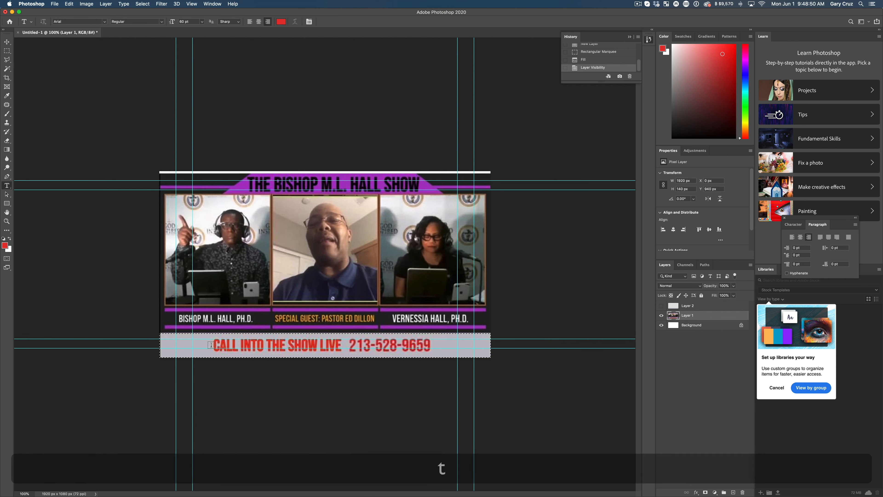
{"action": "left_click", "coordinate": [217, 331]}
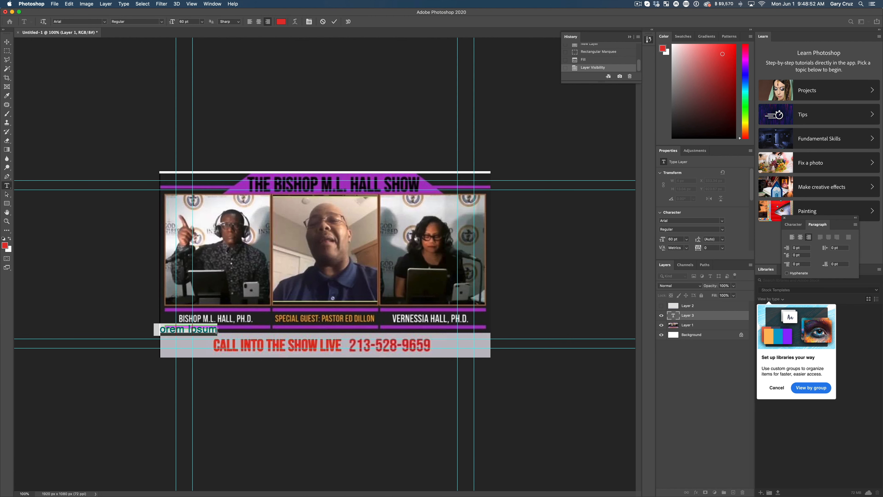
{"action": "type", "text": "CASLL I"}
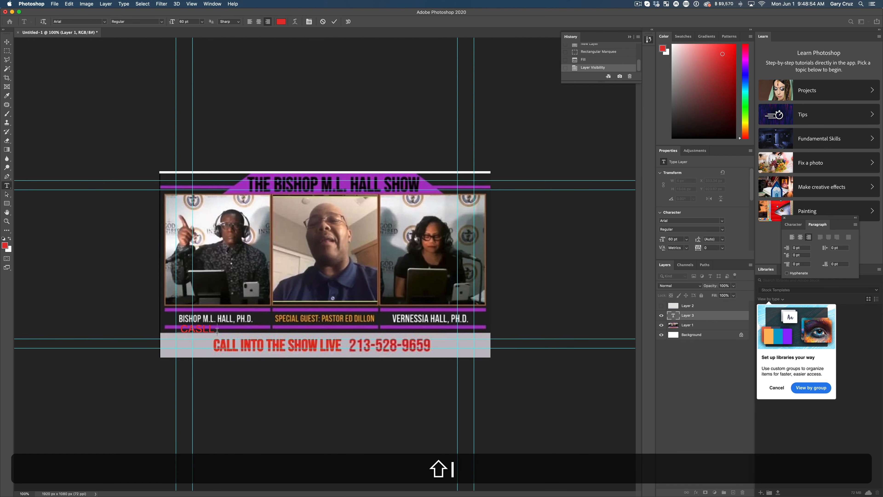
{"action": "key", "text": "shift+super+a"}
{"action": "type", "text": "C"}
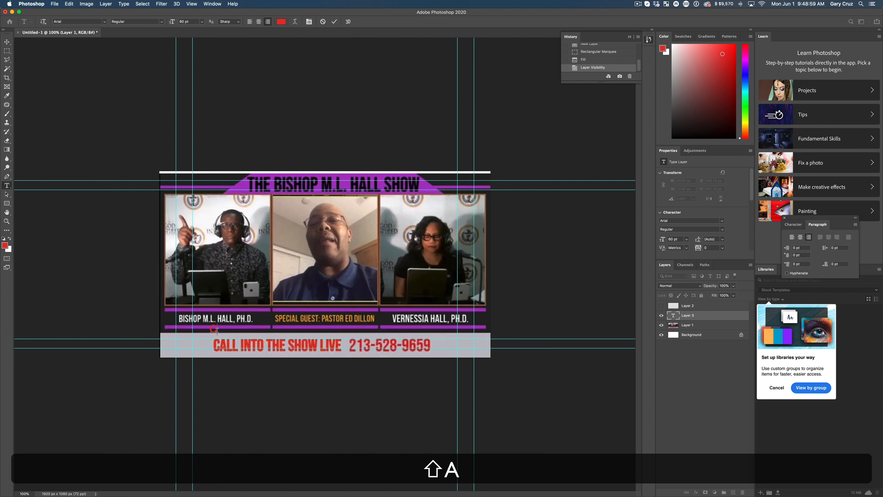
{"action": "type", "text": "ALL INTO THE SHOW"}
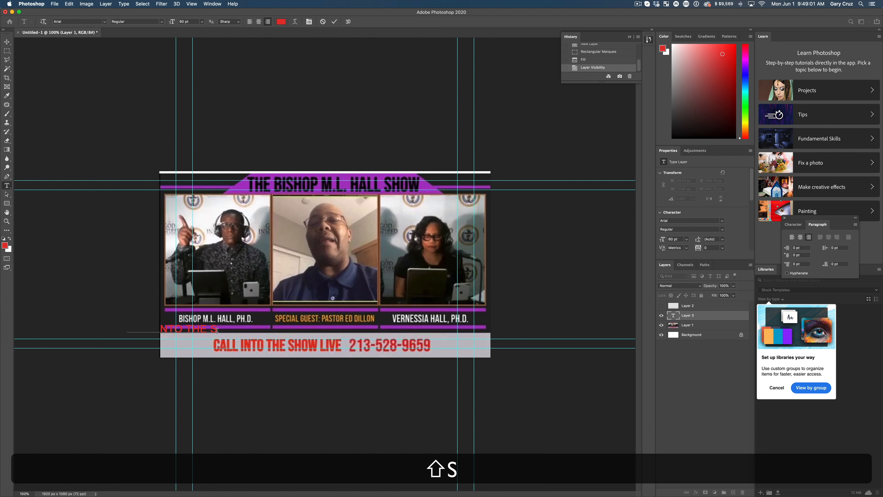
{"action": "type", "text": " LIVE"}
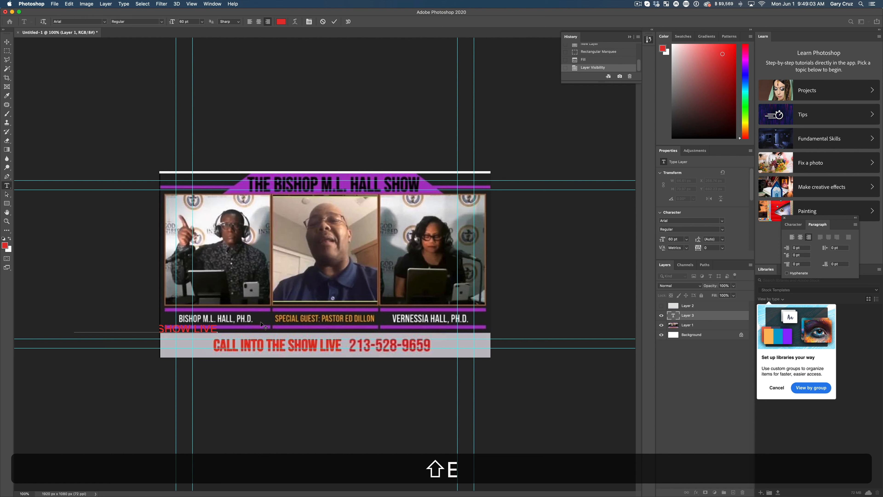
Step: Center-align the call-in text and append the show's phone number to it
{"action": "left_click", "coordinate": [794, 238]}
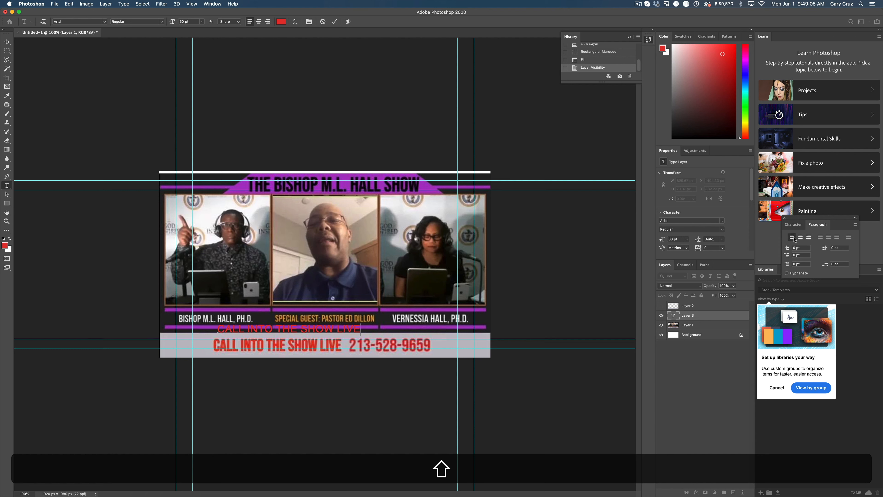
{"action": "left_click", "coordinate": [800, 239]}
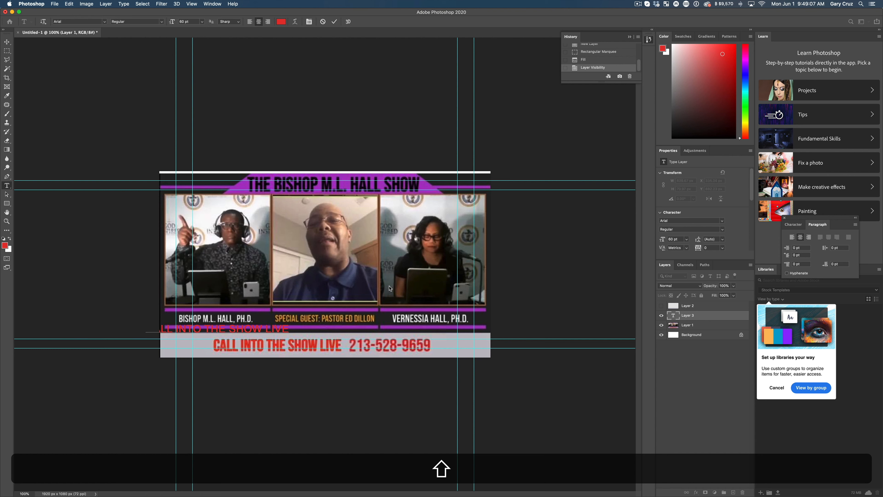
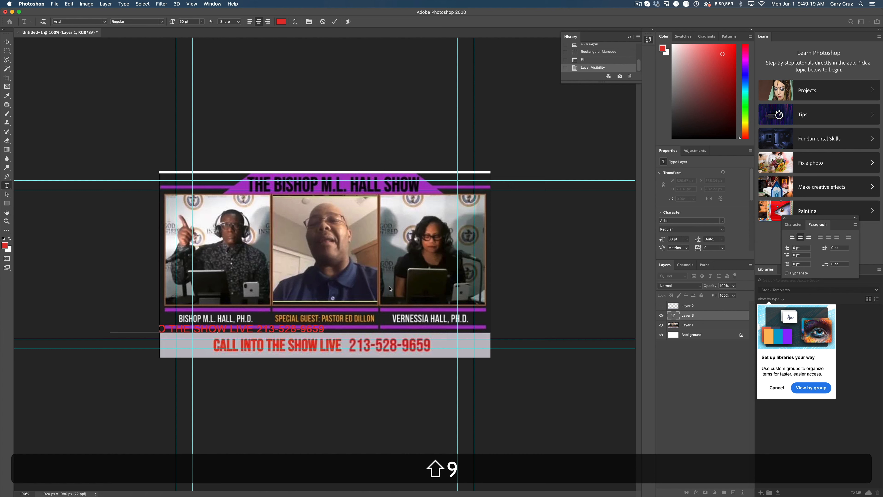
Step: Set the whole call-in text line to the Barlow font in ExtraBold
{"action": "key", "text": "super+shift+a"}
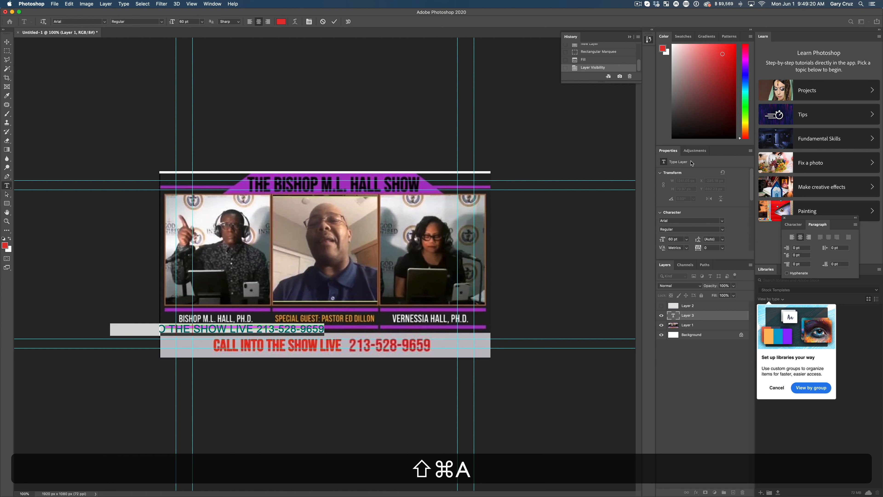
{"action": "key", "text": "shift+Up"}
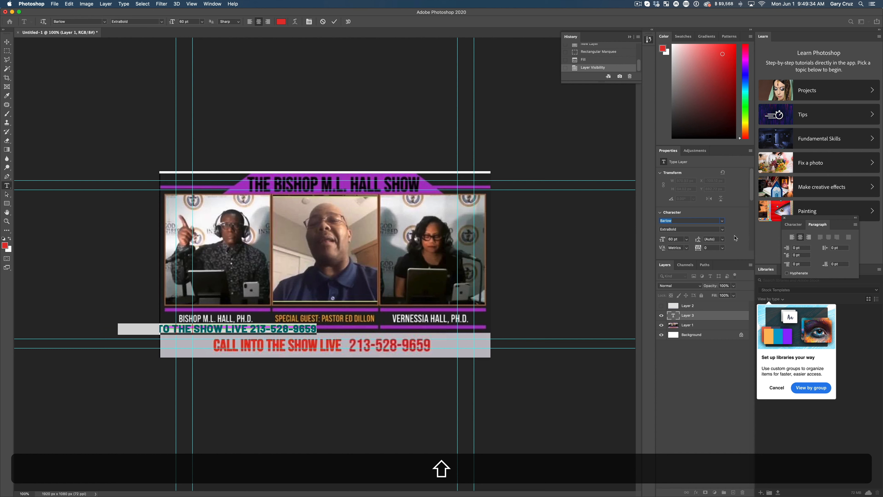
{"action": "left_click", "coordinate": [711, 230]}
{"action": "left_click", "coordinate": [722, 230]}
{"action": "left_click", "coordinate": [742, 232]}
Step: Move the call-in text onto the gray banner, centered horizontally, and scale it to about 69.5 pt
{"action": "left_click", "coordinate": [7, 42]}
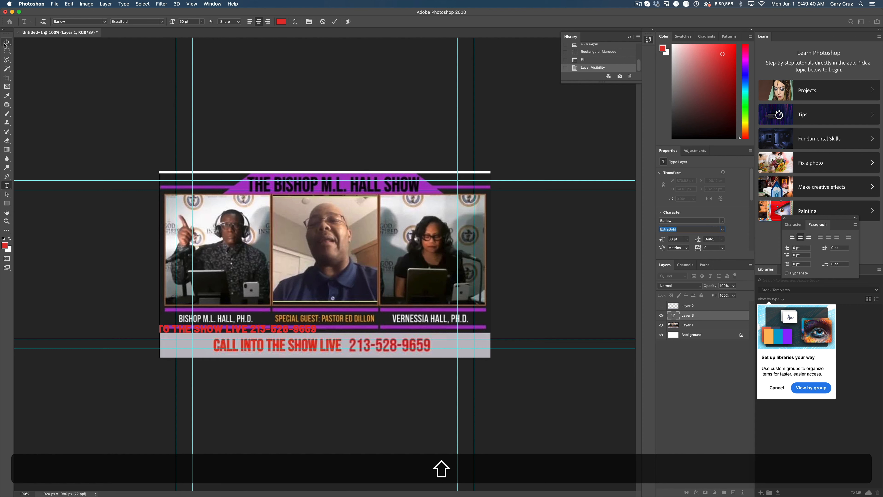
{"action": "left_click_drag", "start_coordinate": [236, 329], "coordinate": [324, 331]}
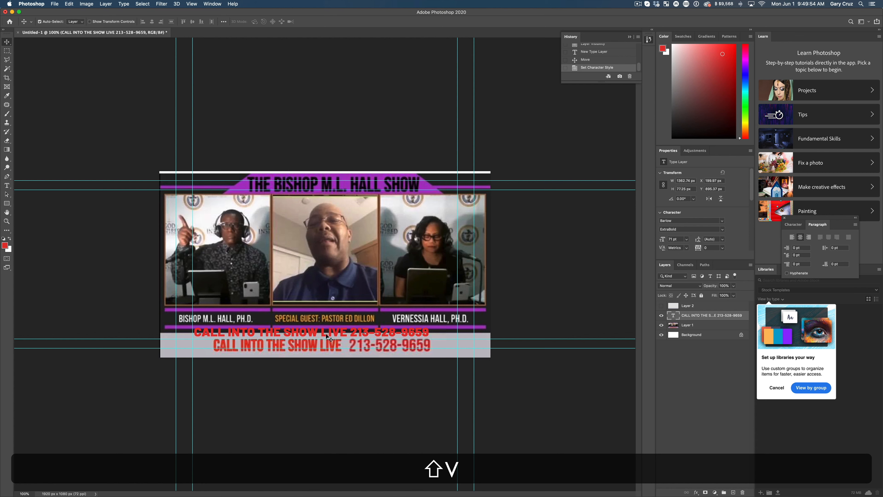
{"action": "left_click_drag", "start_coordinate": [329, 335], "coordinate": [356, 348]}
{"action": "key", "text": "shift+super+t"}
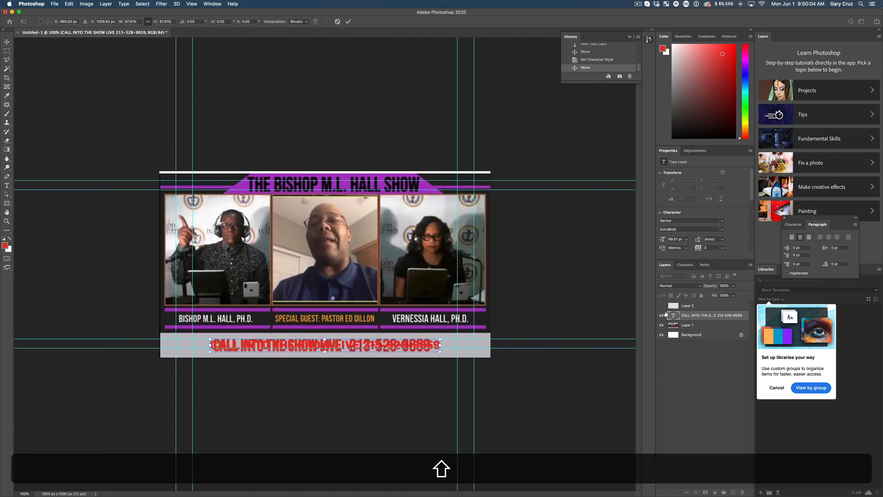
Step: Place the call-in text layer above the gray bar layer and make the bar layer visible
{"action": "mouse_move", "coordinate": [674, 317]}
{"action": "left_mouse_down"}
{"action": "mouse_move", "coordinate": [673, 304]}
{"action": "mouse_move", "coordinate": [665, 307]}
{"action": "left_mouse_up"}
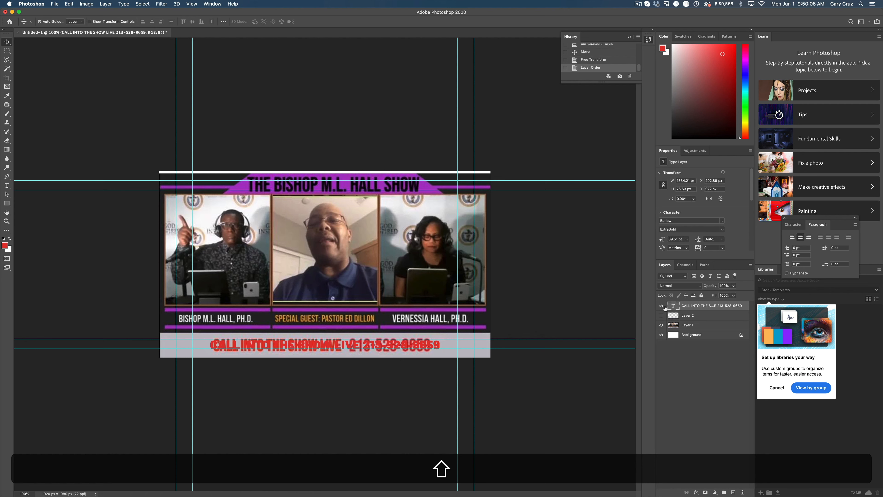
{"action": "left_click", "coordinate": [661, 316]}
Step: Rename the gray bar layer as BAR
{"action": "double_click", "coordinate": [687, 314]}
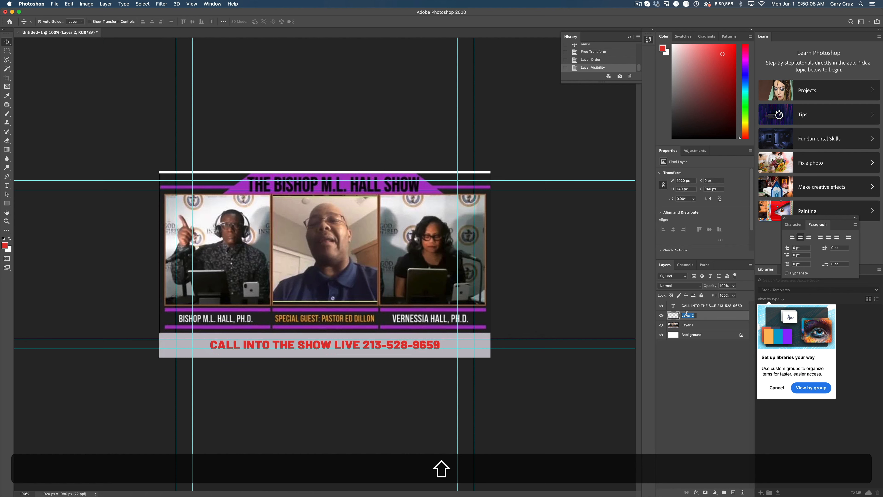
{"action": "type", "text": "BAR"}
{"action": "key", "text": "Return"}
{"action": "key", "text": "shift"}
Step: On a new layer above BAR, fill a rectangle about 610 × 18 px over the line above the first name with purple sampled from the reference
{"action": "left_click", "coordinate": [734, 492]}
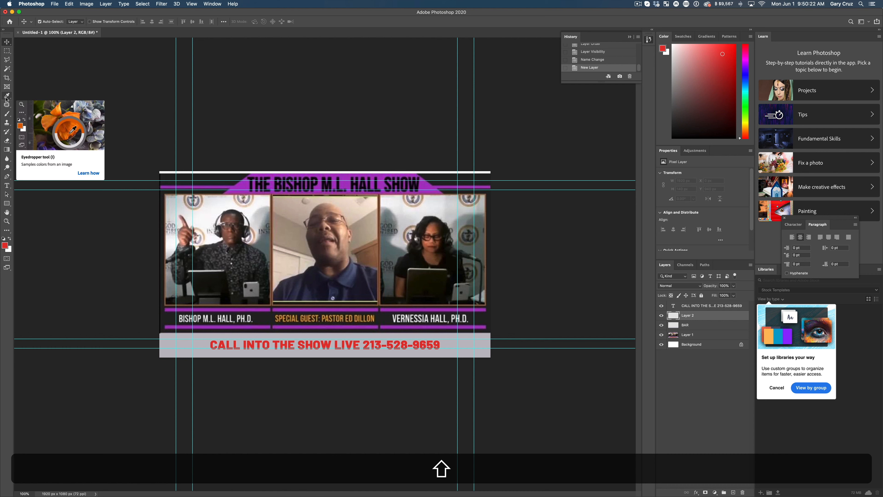
{"action": "key", "text": "i"}
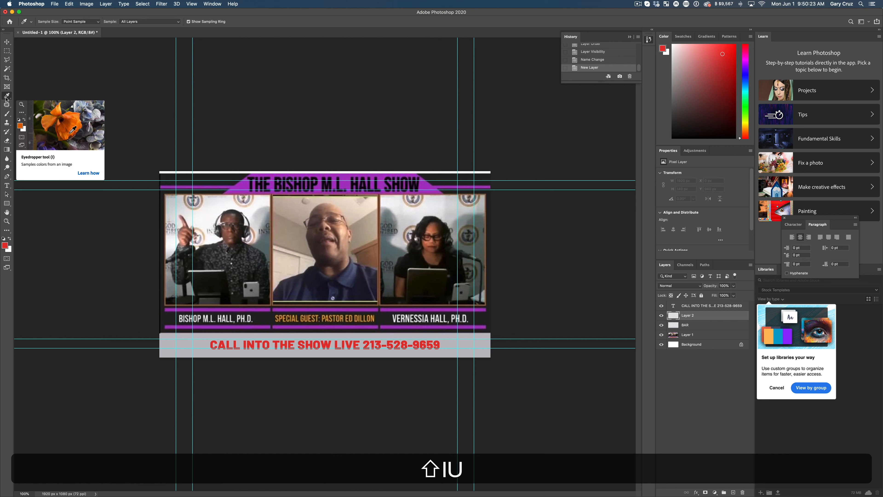
{"action": "left_click", "coordinate": [222, 308]}
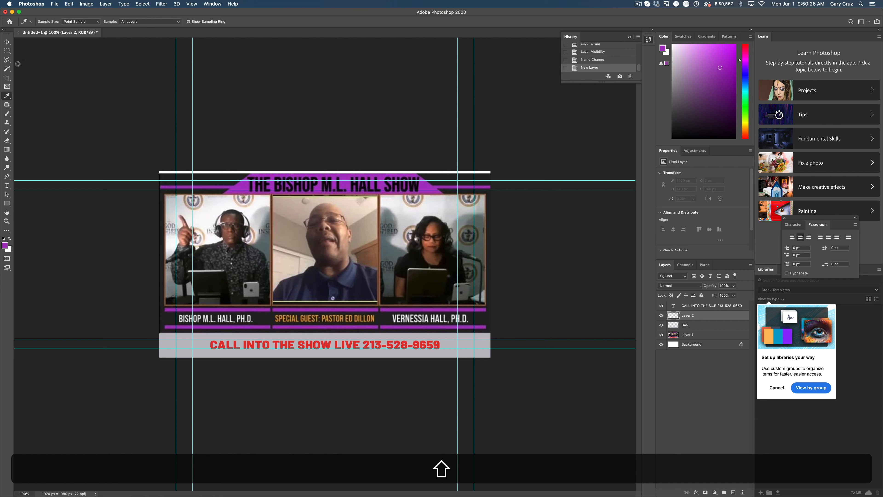
{"action": "left_click", "coordinate": [7, 51]}
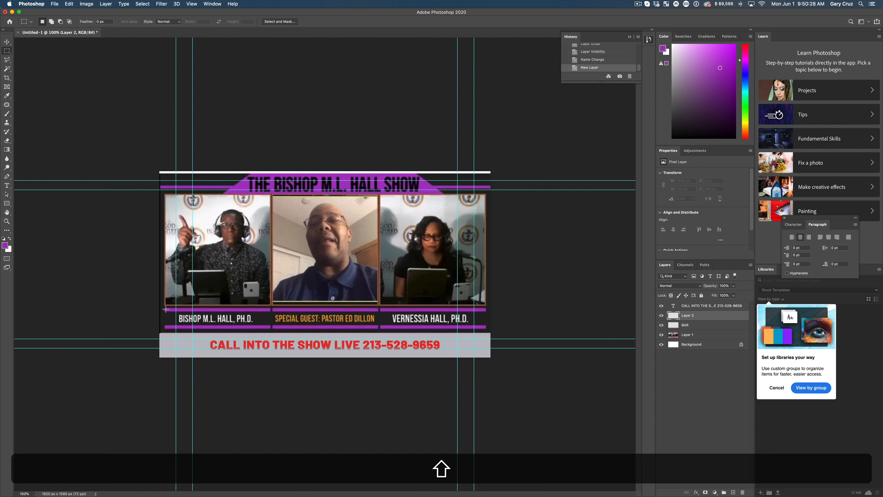
{"action": "left_click_drag", "start_coordinate": [165, 308], "coordinate": [269, 310]}
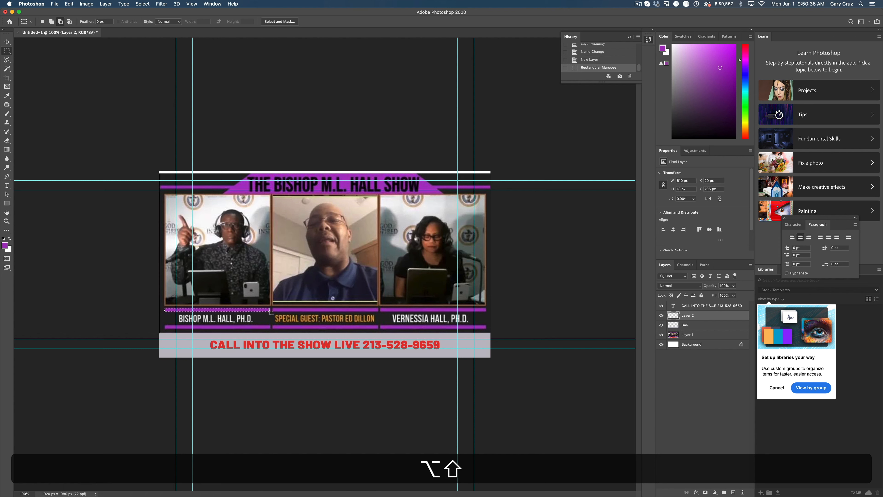
{"action": "key", "text": "alt+shift+BackSpace"}
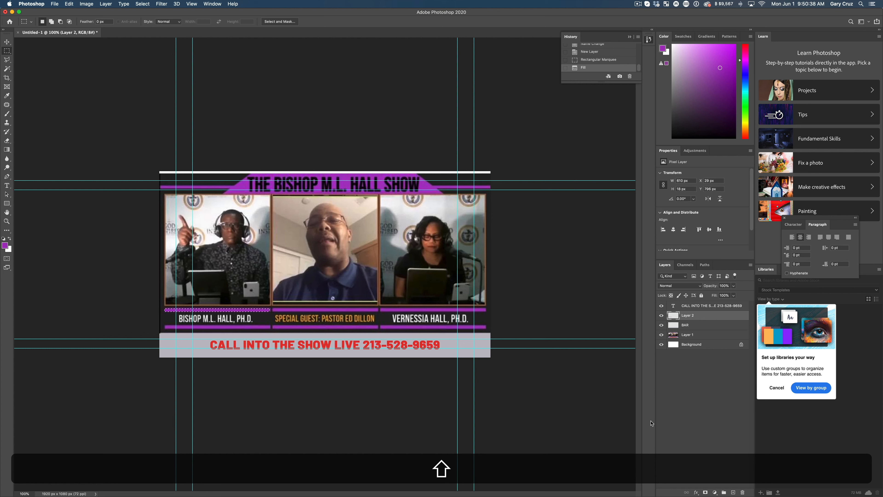
Step: Rename the purple line's layer as P BAR
{"action": "double_click", "coordinate": [693, 319]}
{"action": "type", "text": "PUR"}
{"action": "key", "text": "BackSpace"}
{"action": "key", "text": "BackSpace"}
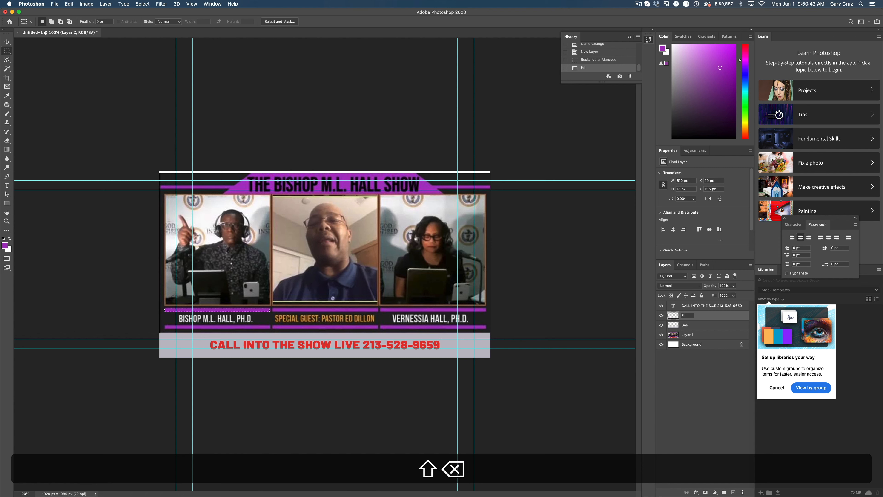
{"action": "type", "text": "BAR"}
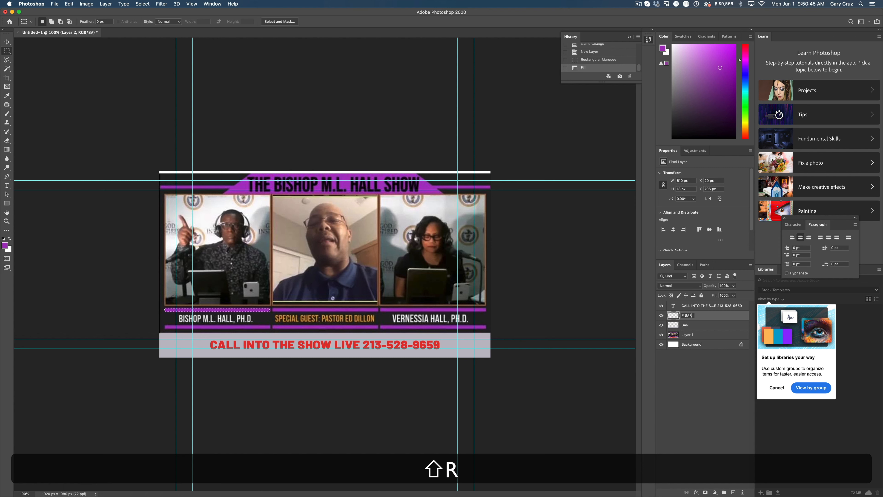
{"action": "key", "text": "Return"}
Step: Duplicate the P BAR layer and move the copy straight down onto the purple line below the first name
{"action": "left_click_drag", "start_coordinate": [720, 318], "coordinate": [732, 494]}
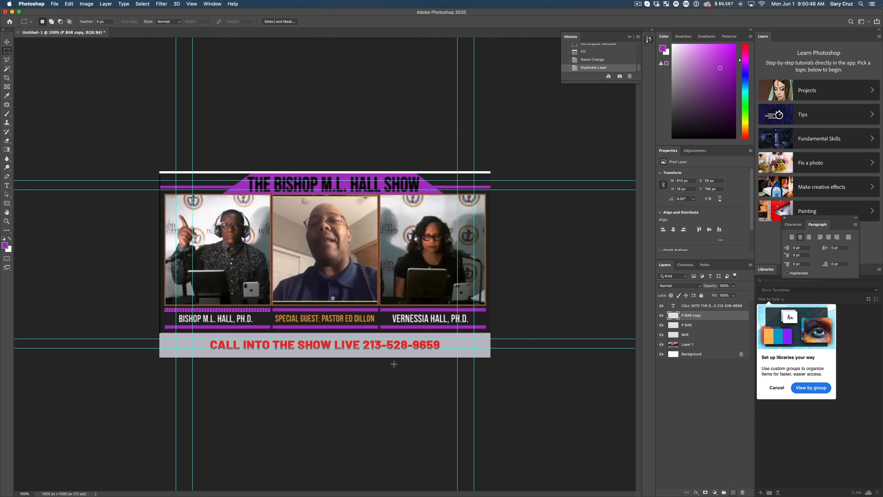
{"action": "left_click_drag", "start_coordinate": [233, 311], "coordinate": [231, 328]}
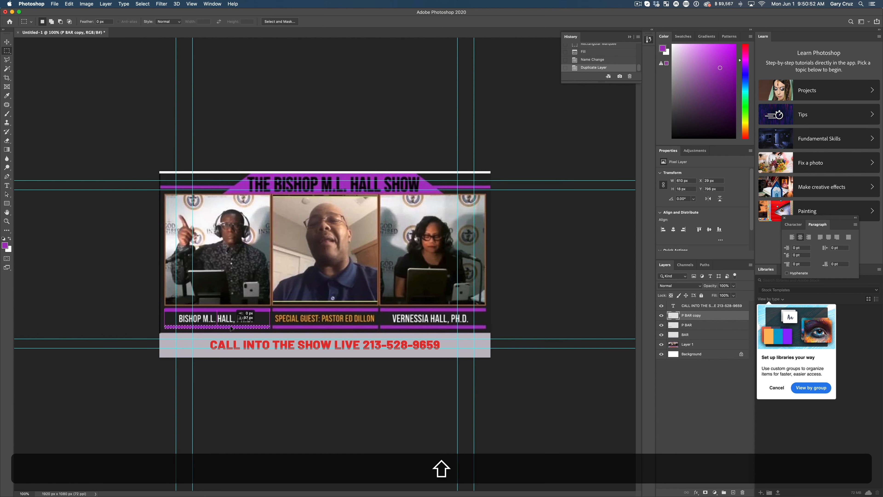
{"action": "key", "text": "v"}
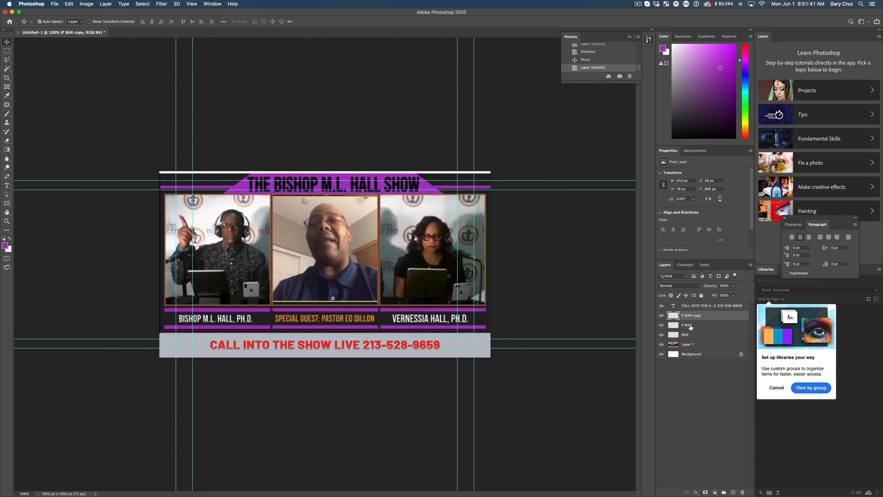
Step: Merge the P BAR and P BAR copy layers into one and check the line pair with the reference image hidden
{"action": "left_click", "coordinate": [691, 326]}
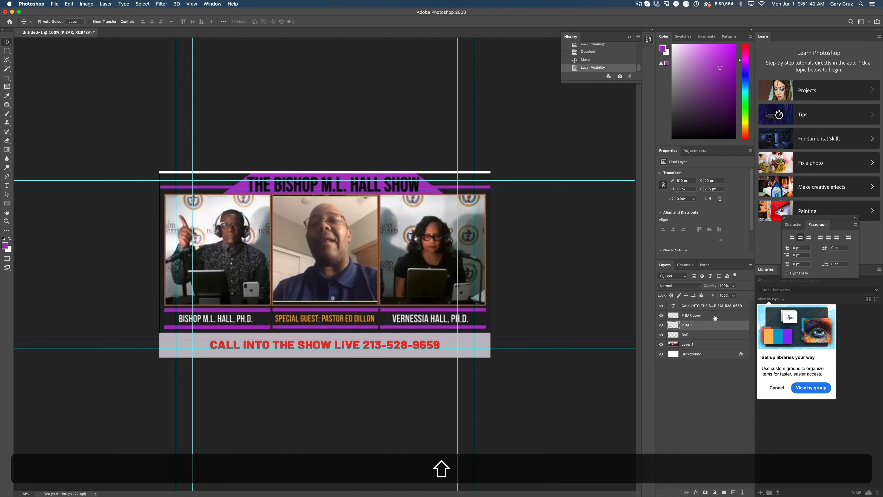
{"action": "left_click", "coordinate": [715, 315], "text": "shift"}
{"action": "double_click", "coordinate": [715, 317]}
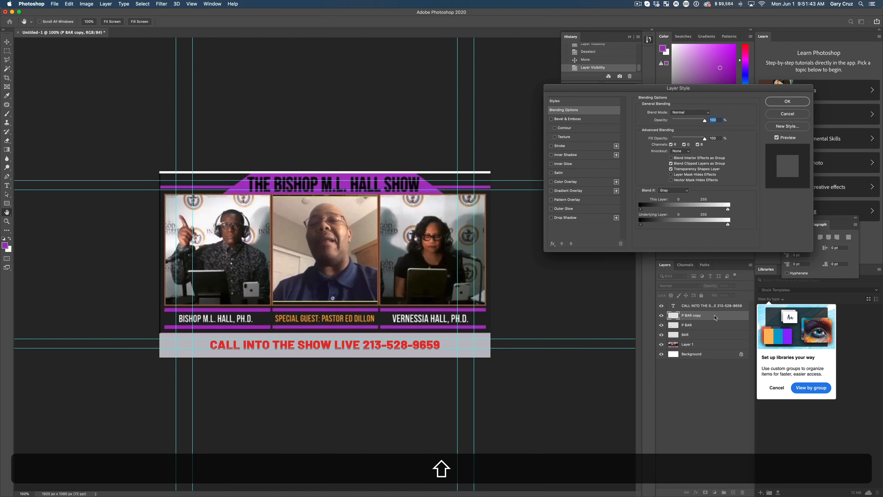
{"action": "left_click", "coordinate": [789, 117]}
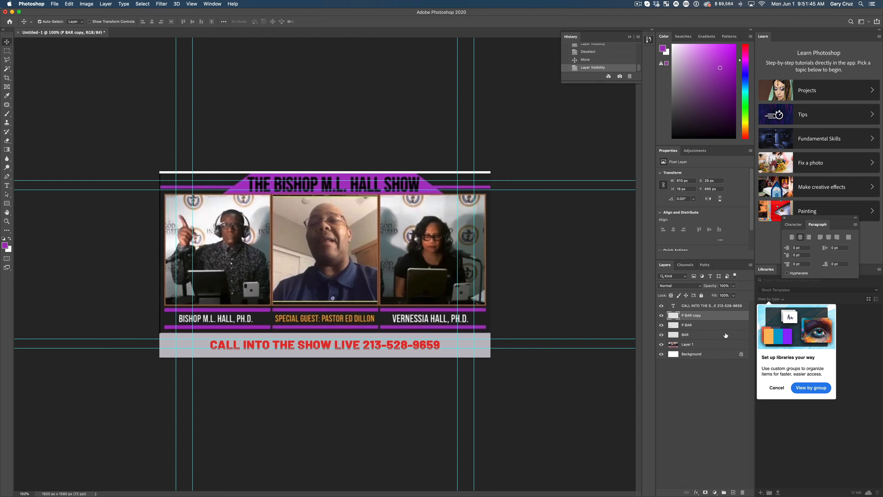
{"action": "left_click", "coordinate": [717, 325], "text": "shift"}
{"action": "right_click", "coordinate": [718, 325]}
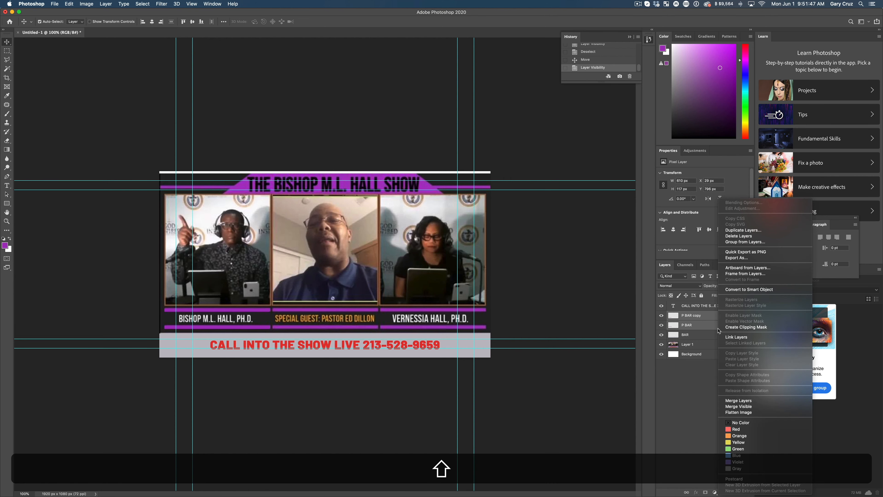
{"action": "left_click", "coordinate": [748, 401]}
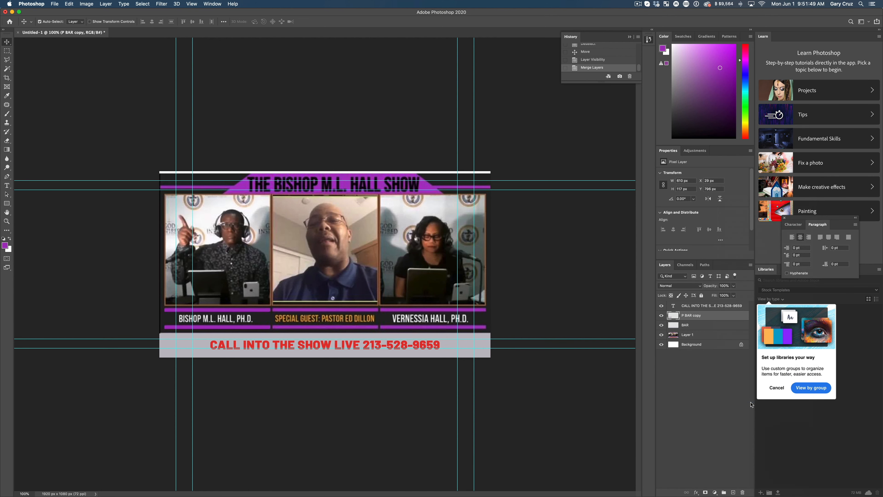
{"action": "left_click", "coordinate": [662, 335]}
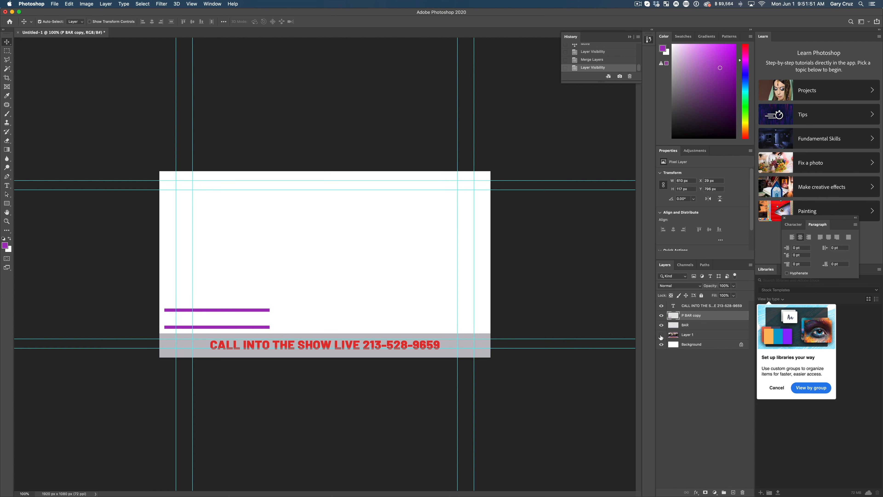
{"action": "left_click", "coordinate": [661, 335]}
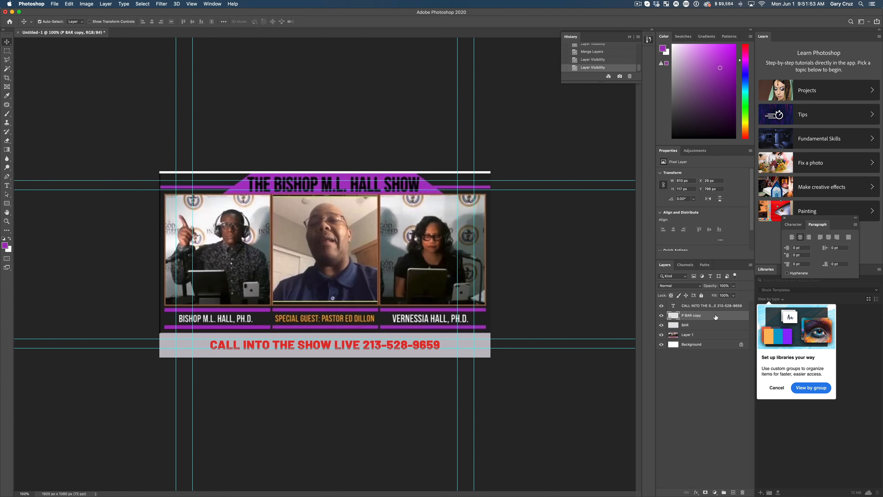
Step: Duplicate the merged purple line pair and try to move the copy around the middle name
{"action": "left_click_drag", "start_coordinate": [715, 317], "coordinate": [733, 492]}
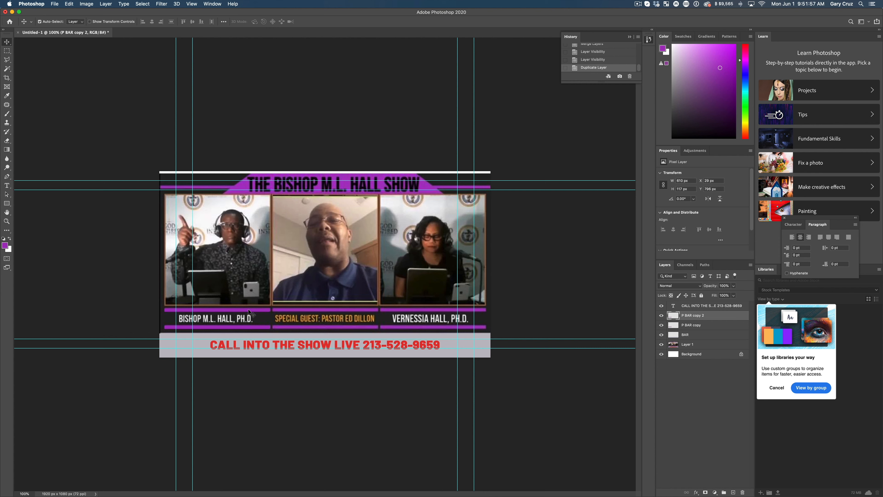
{"action": "left_click_drag", "start_coordinate": [250, 313], "coordinate": [360, 323]}
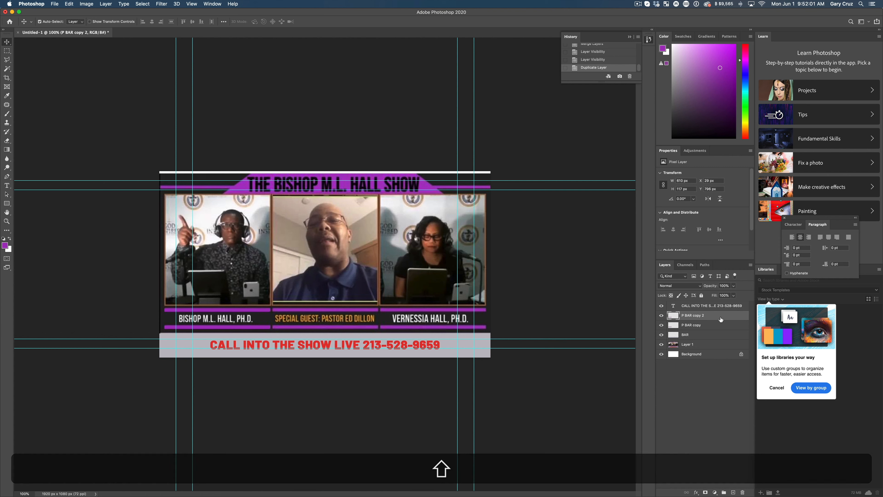
{"action": "left_click_drag", "start_coordinate": [722, 318], "coordinate": [733, 492]}
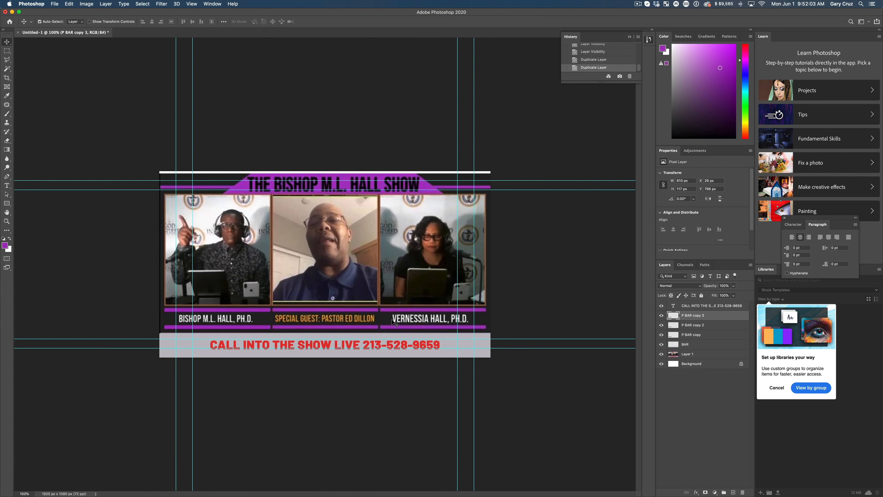
{"action": "left_click", "coordinate": [364, 311]}
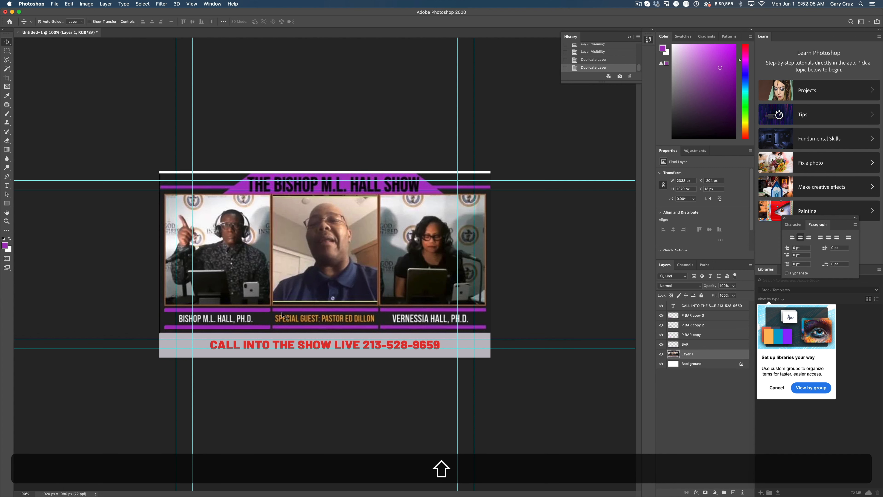
{"action": "left_click_drag", "start_coordinate": [266, 314], "coordinate": [321, 317]}
{"action": "key", "text": "shift+super+z"}
{"action": "key", "text": "shift+super+z"}
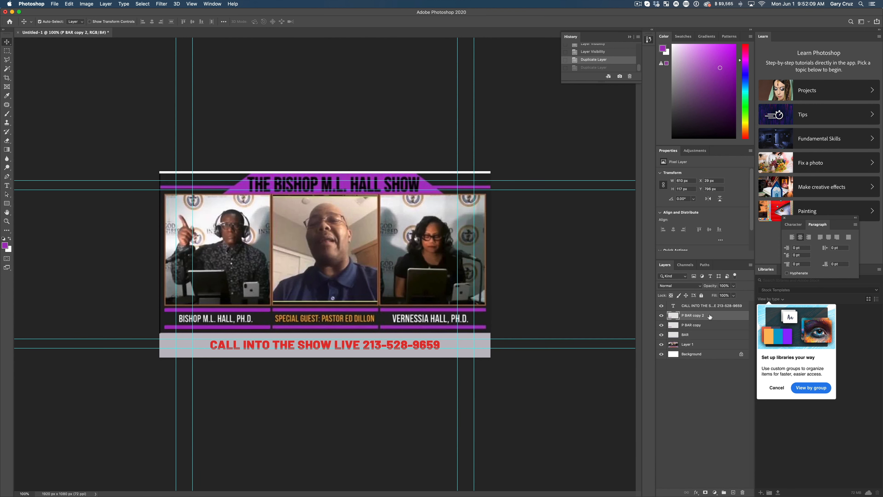
Step: Hide the reference image layer and move one of the overlapping purple line pairs horizontally to about X 694 px
{"action": "left_click", "coordinate": [661, 315]}
{"action": "left_click", "coordinate": [662, 315]}
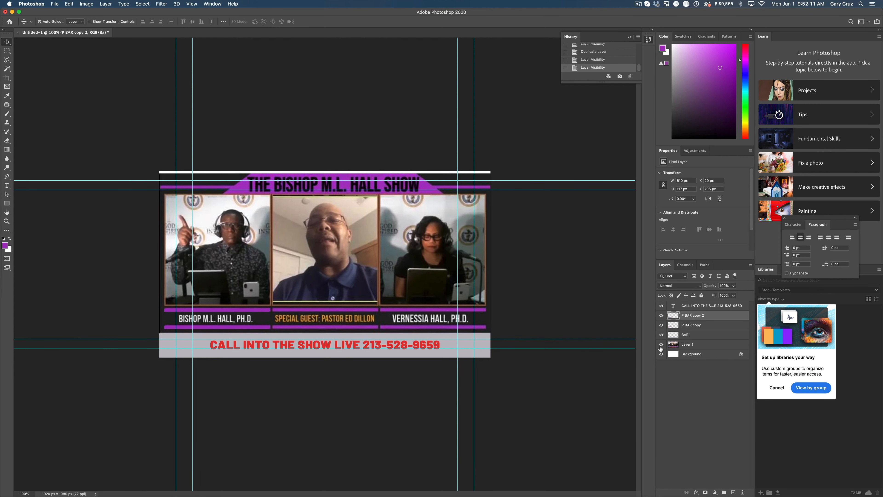
{"action": "left_click", "coordinate": [661, 346]}
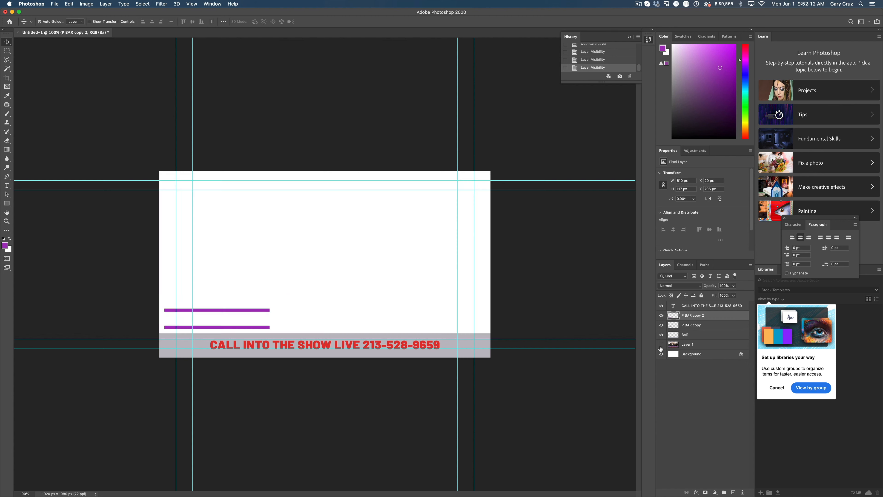
{"action": "left_click", "coordinate": [691, 327]}
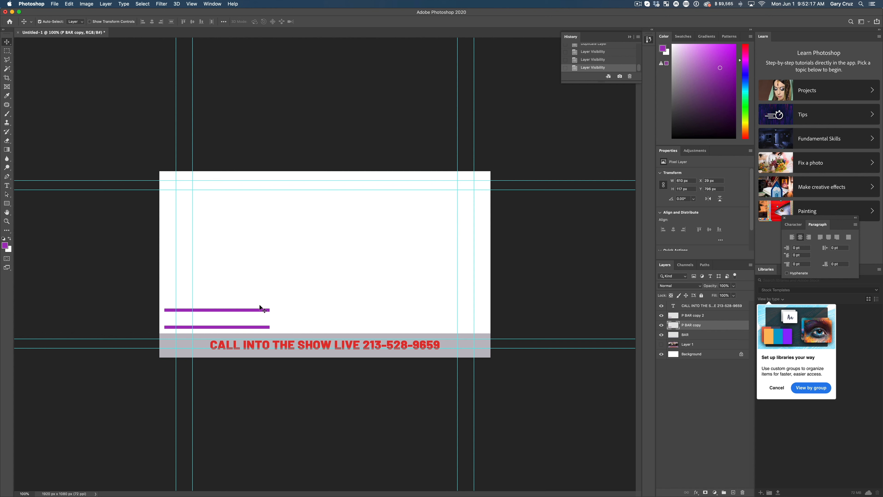
{"action": "left_click_drag", "start_coordinate": [256, 311], "coordinate": [390, 310]}
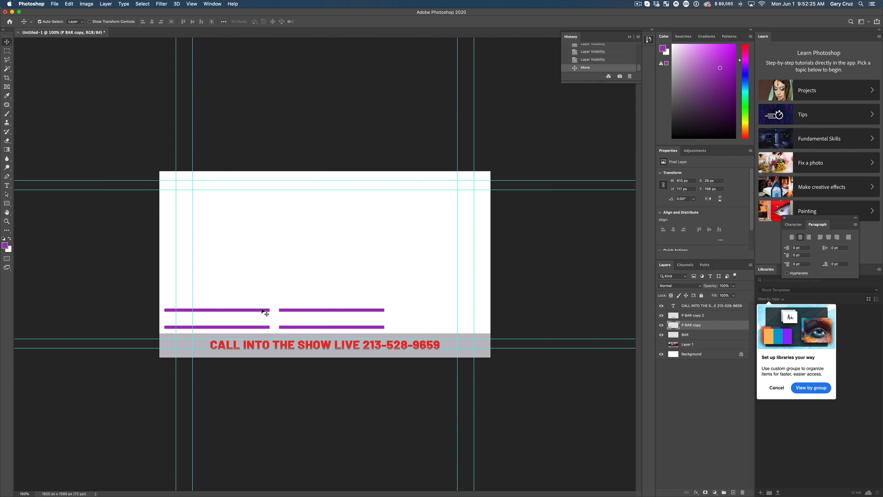
{"action": "left_click_drag", "start_coordinate": [260, 311], "coordinate": [298, 311]}
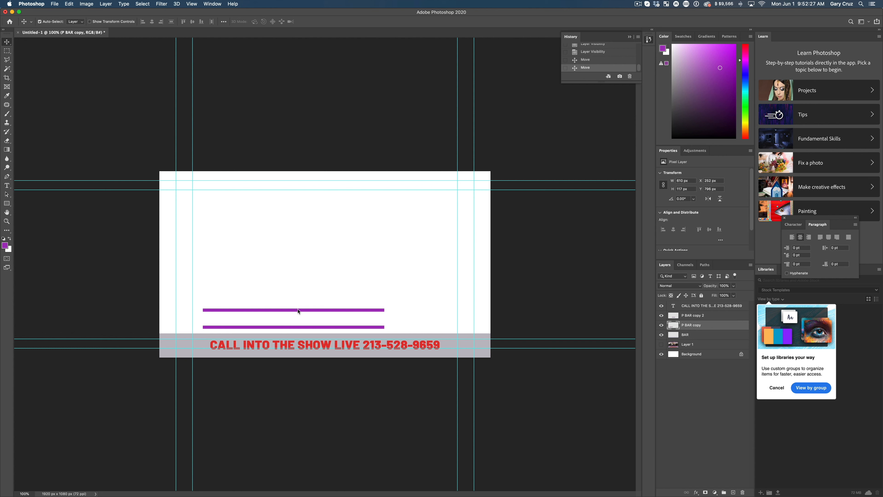
{"action": "key", "text": "super+z"}
Step: Duplicate the middle purple line pair and move the copy horizontally to about X 1304 px for the third name
{"action": "left_click", "coordinate": [671, 316]}
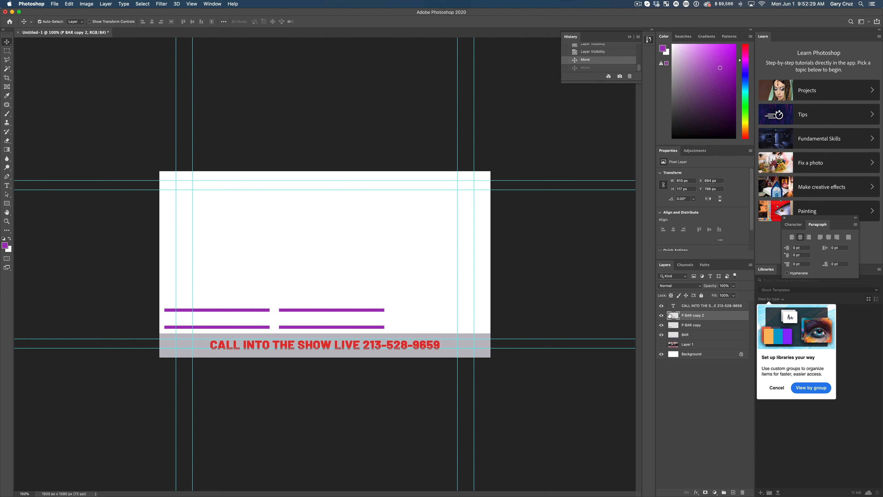
{"action": "left_click", "coordinate": [661, 315]}
{"action": "left_click", "coordinate": [661, 315]}
{"action": "left_click_drag", "start_coordinate": [691, 316], "coordinate": [734, 492]}
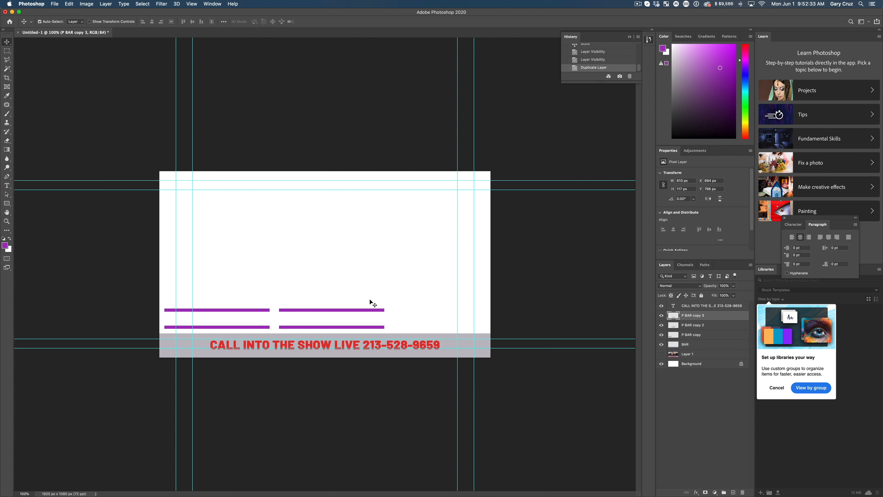
{"action": "left_click_drag", "start_coordinate": [364, 313], "coordinate": [473, 313]}
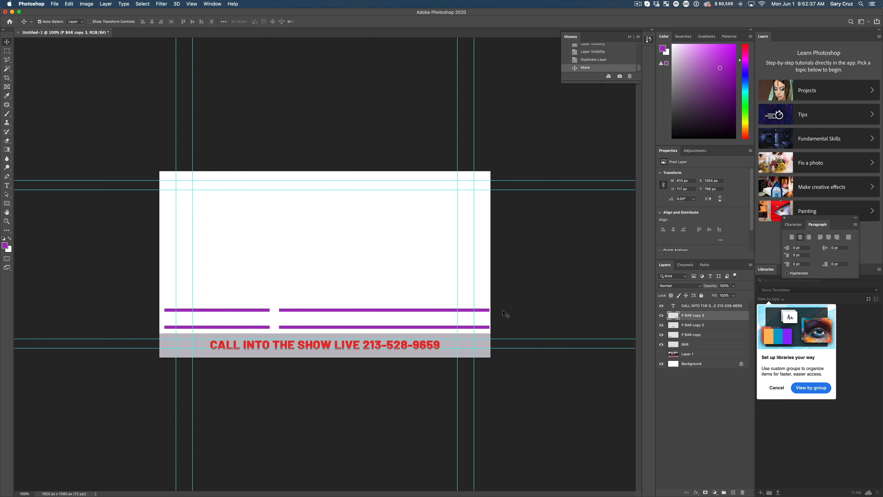
Step: Show the reference image again and shift the middle and third purple line pairs slightly left to match its lines
{"action": "left_click", "coordinate": [662, 354]}
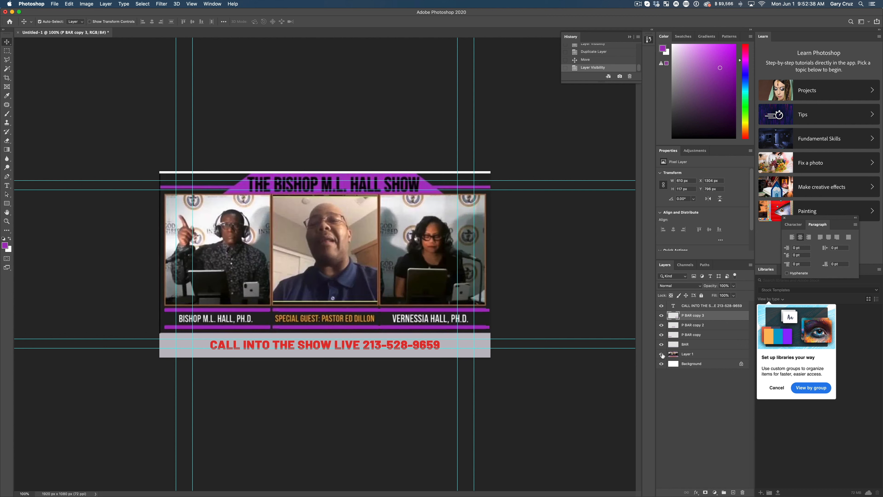
{"action": "left_click", "coordinate": [698, 325]}
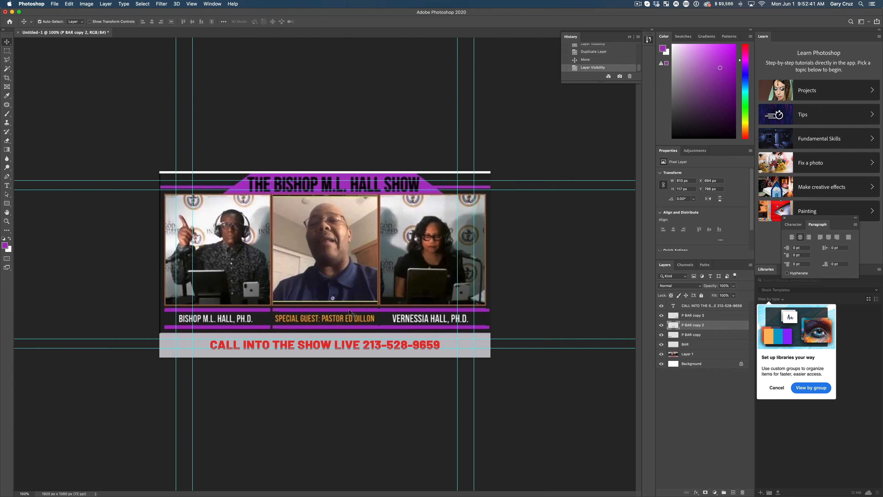
{"action": "left_click_drag", "start_coordinate": [349, 310], "coordinate": [344, 311]}
{"action": "left_click", "coordinate": [428, 312]}
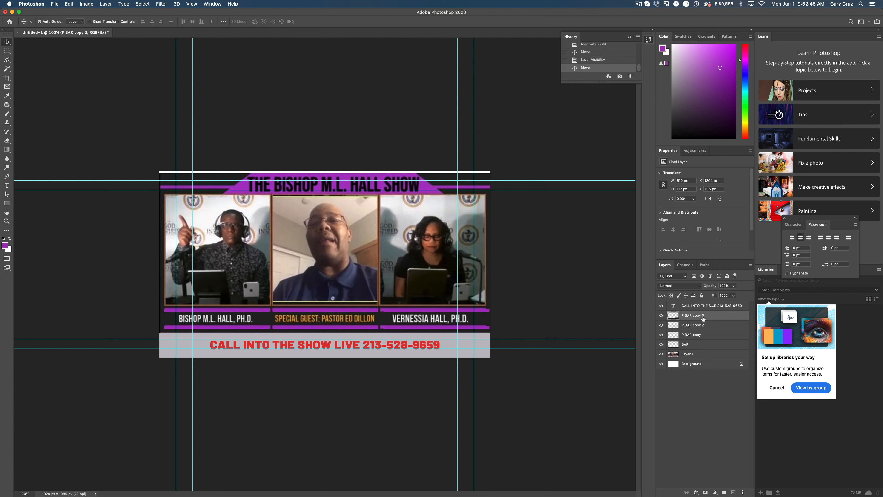
{"action": "left_click_drag", "start_coordinate": [419, 313], "coordinate": [417, 312]}
Step: Add a new layer and place it directly above BAR, beneath the purple line layers
{"action": "left_click", "coordinate": [733, 492]}
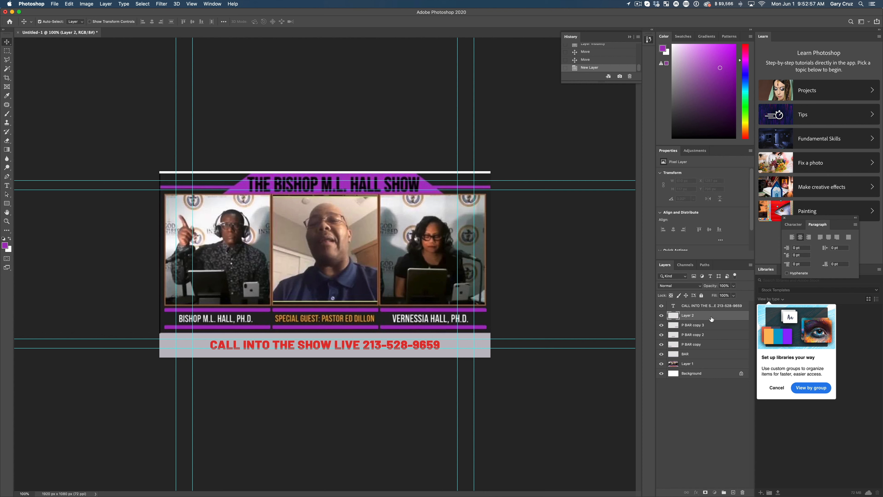
{"action": "left_click_drag", "start_coordinate": [712, 319], "coordinate": [713, 352]}
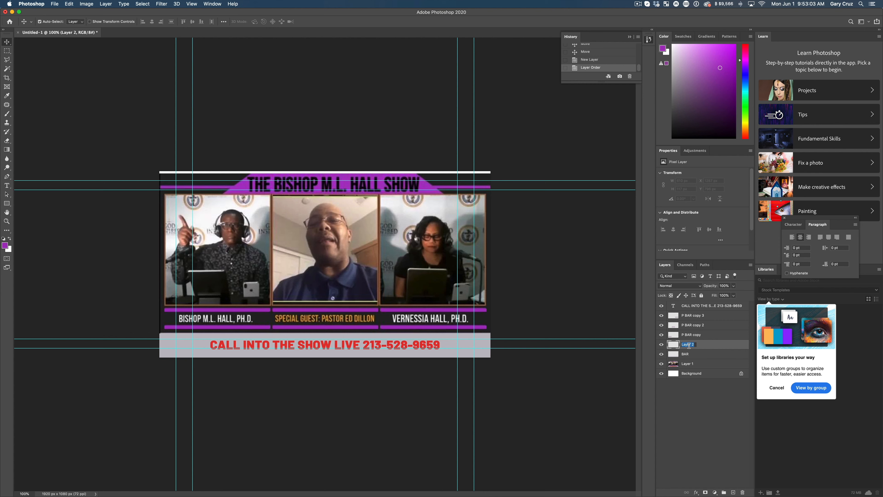
Step: Rename the new layer as Background and hide the locked white background layer
{"action": "type", "text": "Background"}
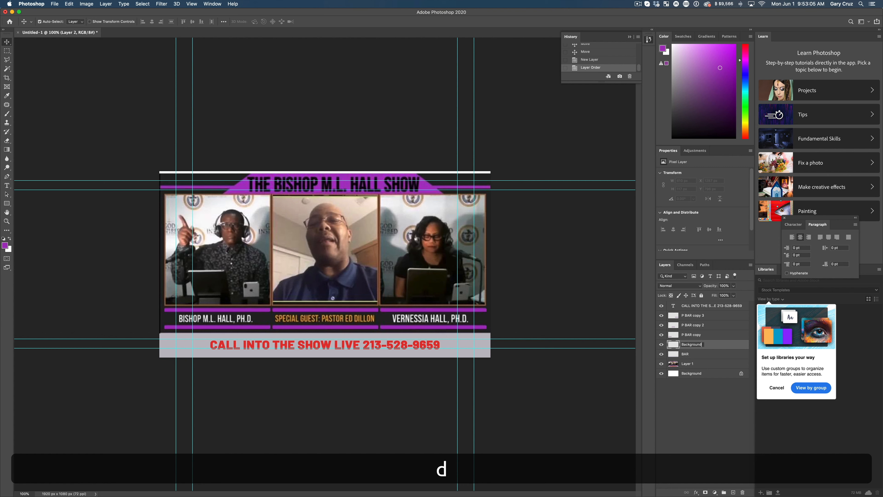
{"action": "key", "text": "shift+Return"}
{"action": "left_click", "coordinate": [661, 373]}
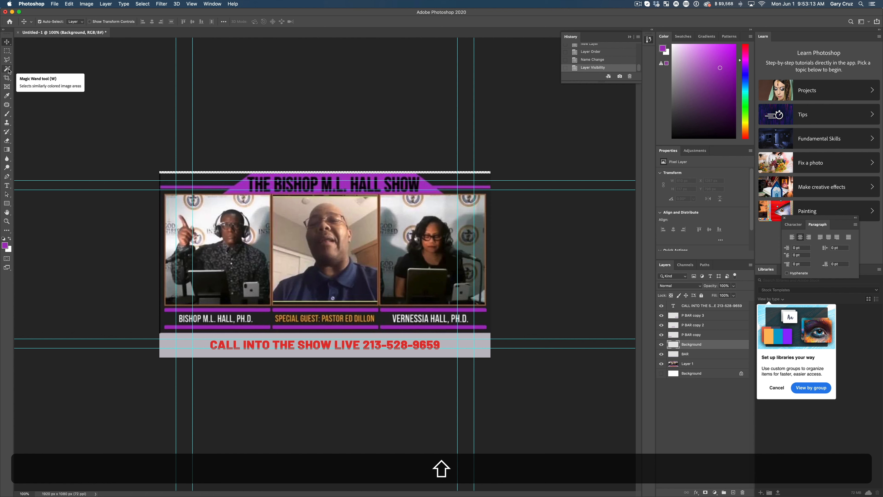
Step: Fill the area above the call-in bar, about 1920 × 939 px, with the reference's dark colour, hide that layer and clear the selection
{"action": "key", "text": "i"}
{"action": "left_click", "coordinate": [171, 180]}
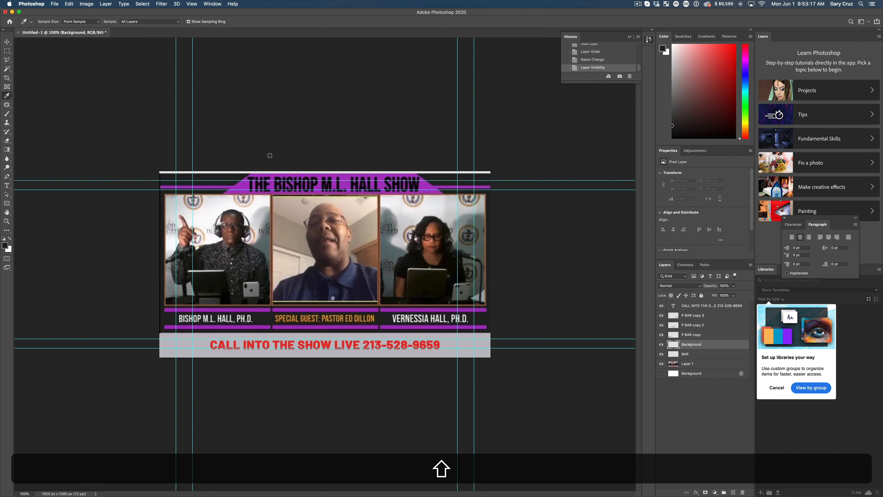
{"action": "left_click", "coordinate": [7, 51]}
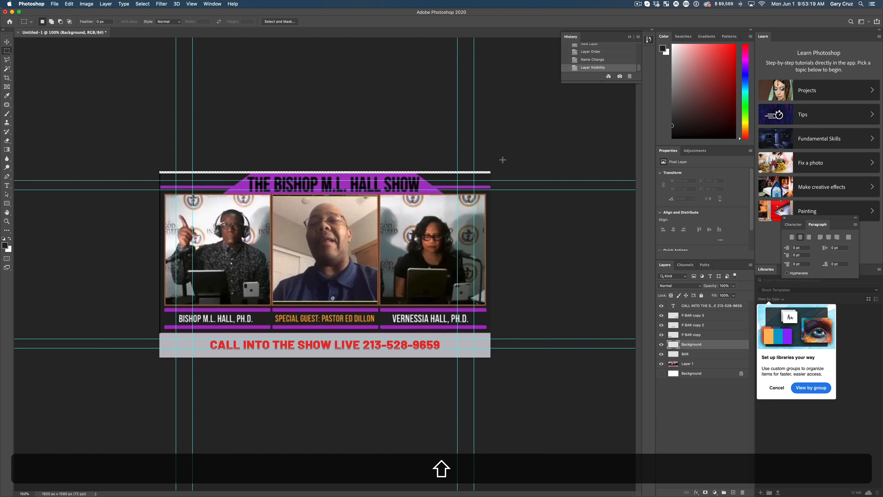
{"action": "left_click_drag", "start_coordinate": [501, 159], "coordinate": [121, 332]}
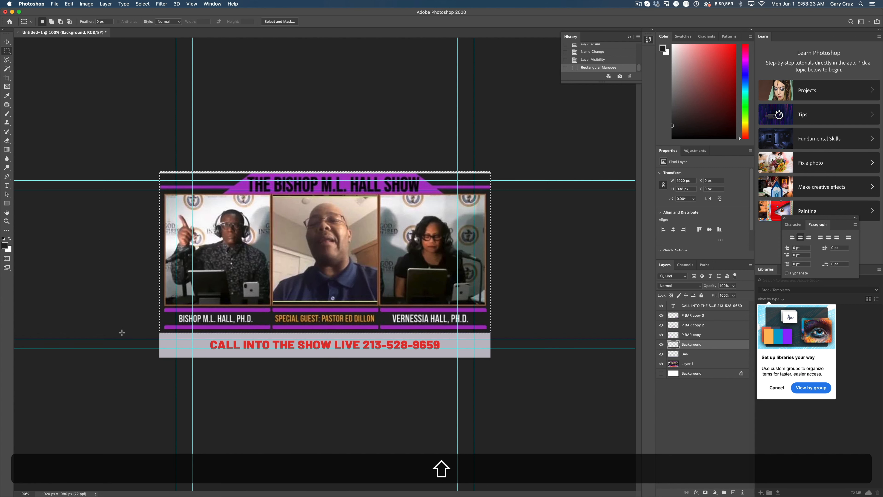
{"action": "key", "text": "alt+shift+BackSpace"}
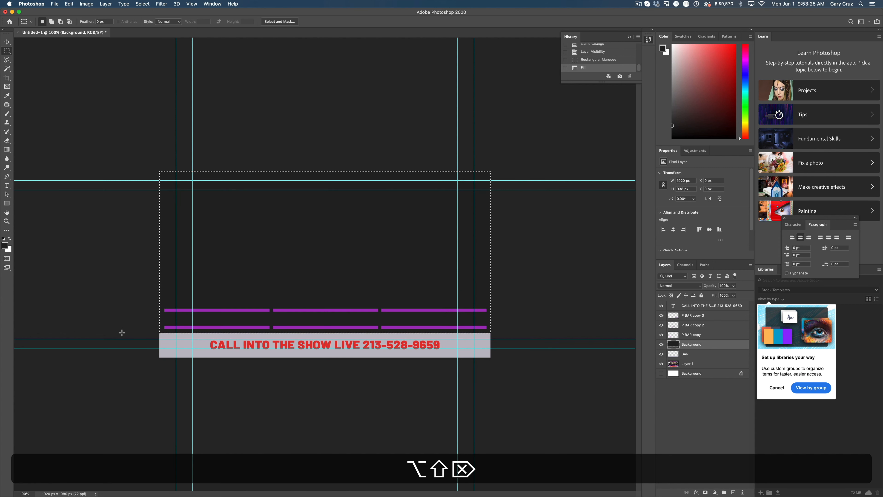
{"action": "left_click", "coordinate": [661, 345]}
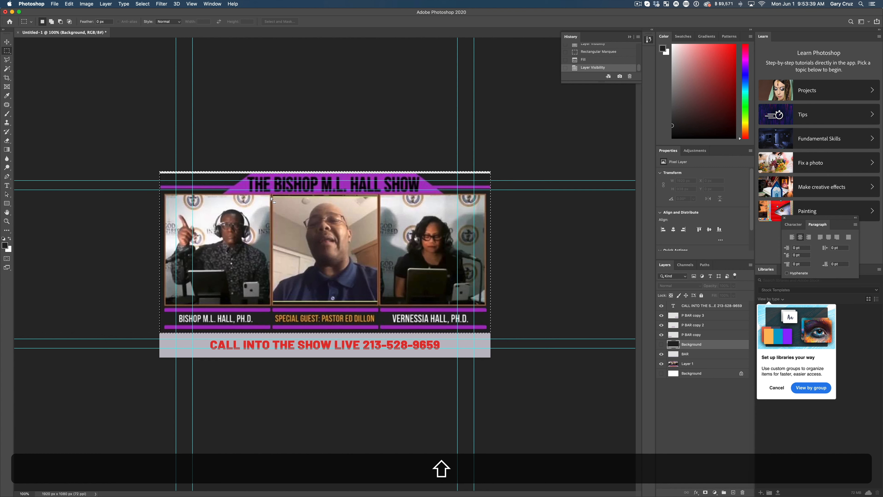
{"action": "key", "text": "shift+super+d"}
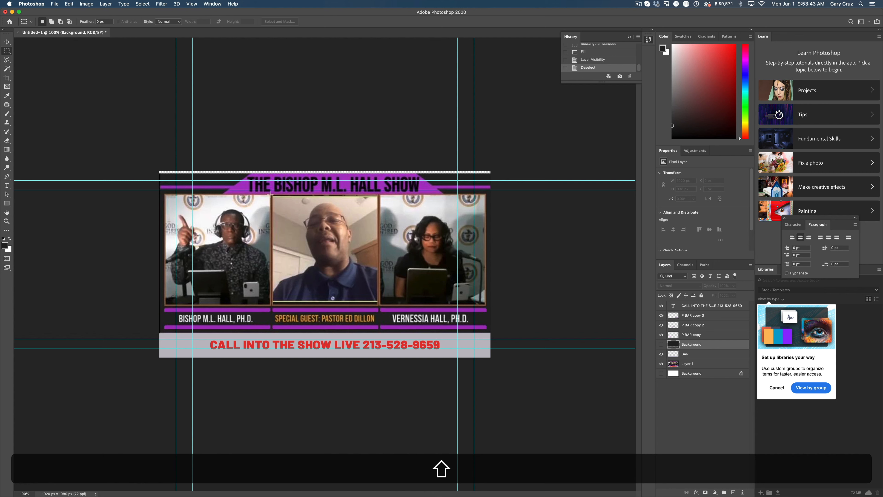
Step: Select the first video frame, about 611 × 639 px, sample the brown frame colour, and add a new layer named CUTOUT
{"action": "left_click_drag", "start_coordinate": [271, 195], "coordinate": [165, 305]}
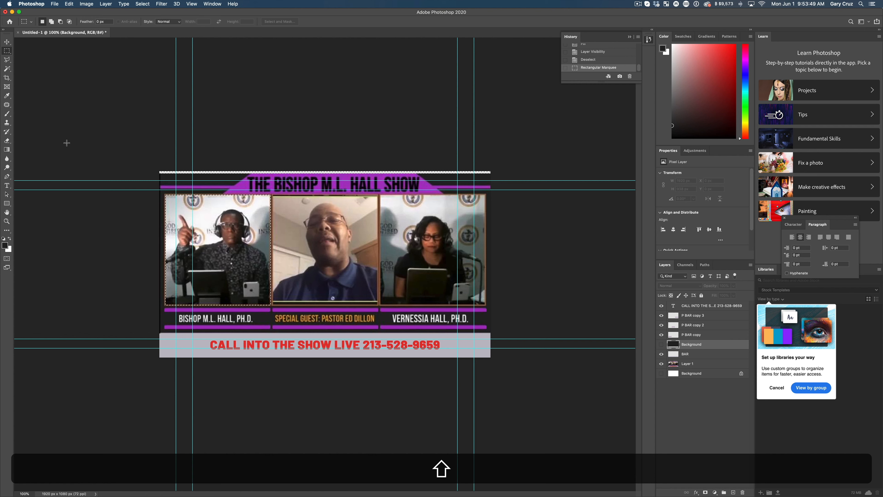
{"action": "key", "text": "shift+i"}
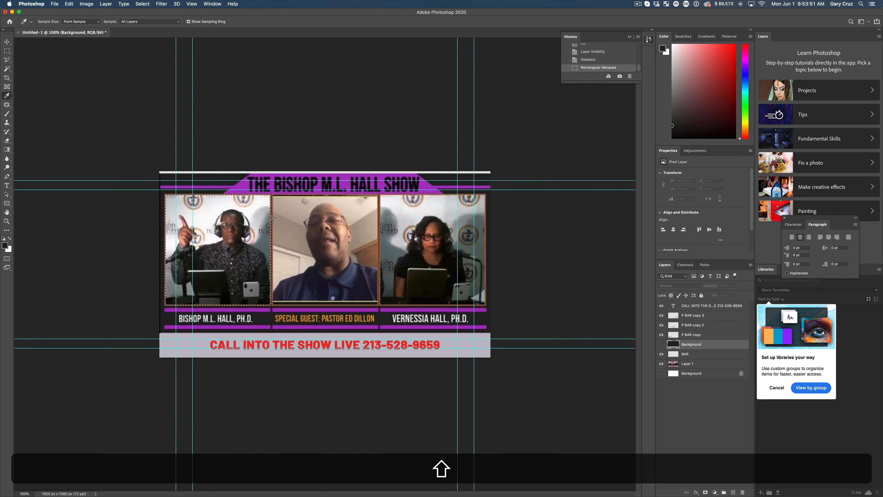
{"action": "left_click", "coordinate": [380, 236]}
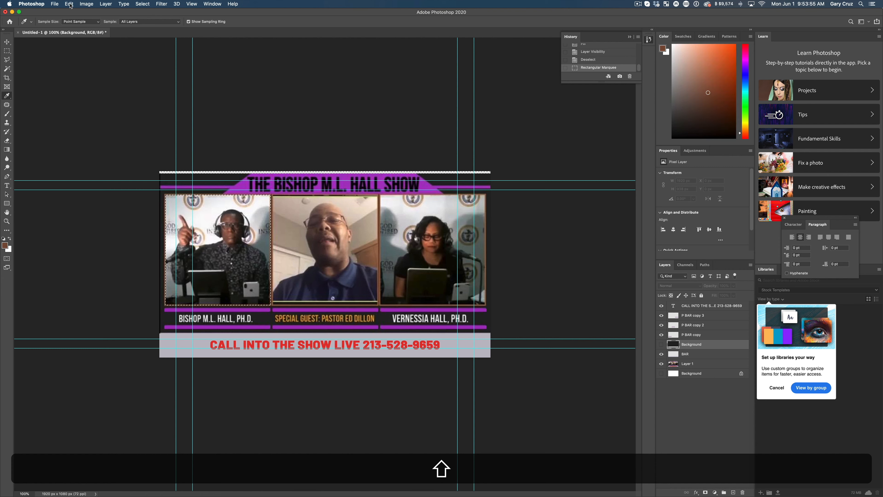
{"action": "left_click", "coordinate": [734, 493]}
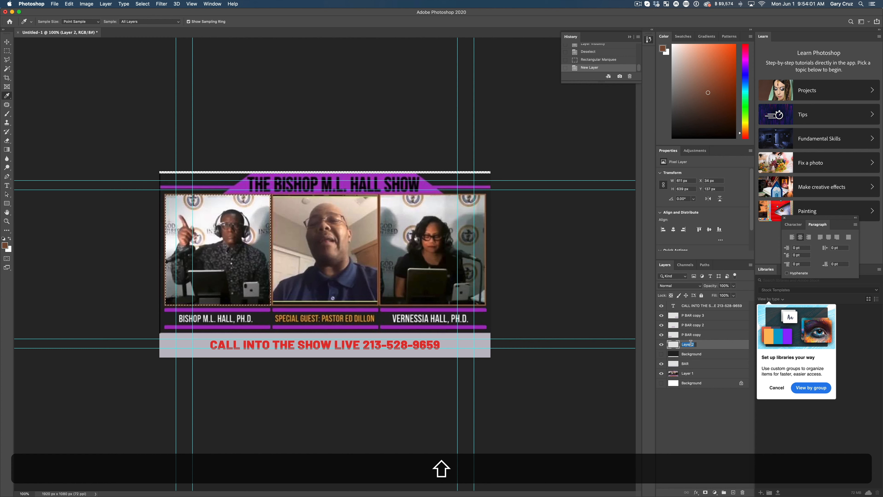
{"action": "type", "text": "CUTOUT"}
{"action": "key", "text": "Return"}
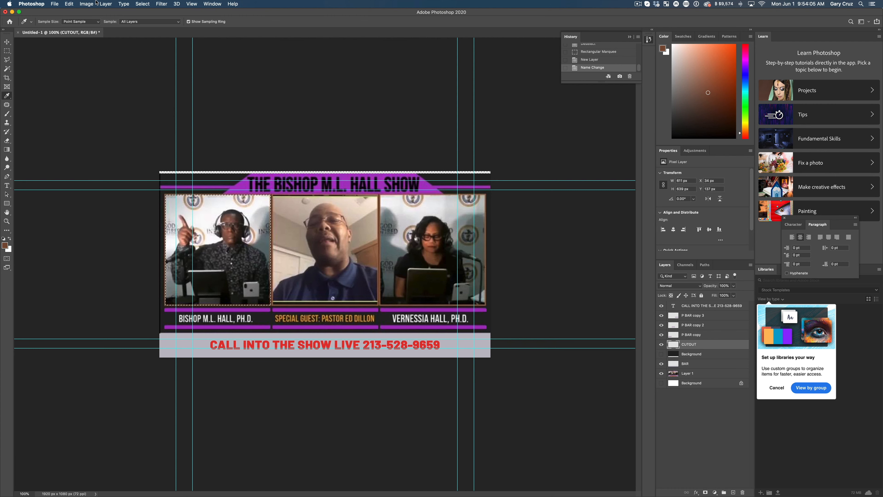
Step: Try a 20 px inside stroke in the sampled brown around the first frame selection
{"action": "left_click", "coordinate": [74, 4]}
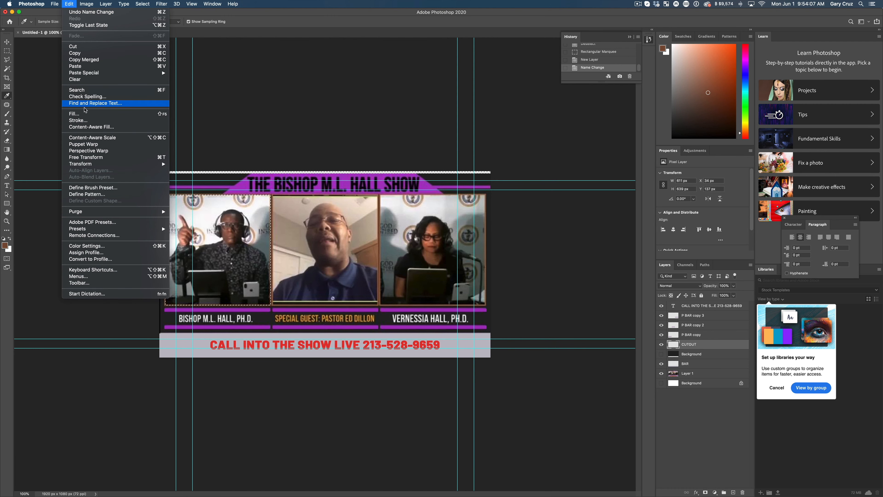
{"action": "left_click", "coordinate": [88, 120]}
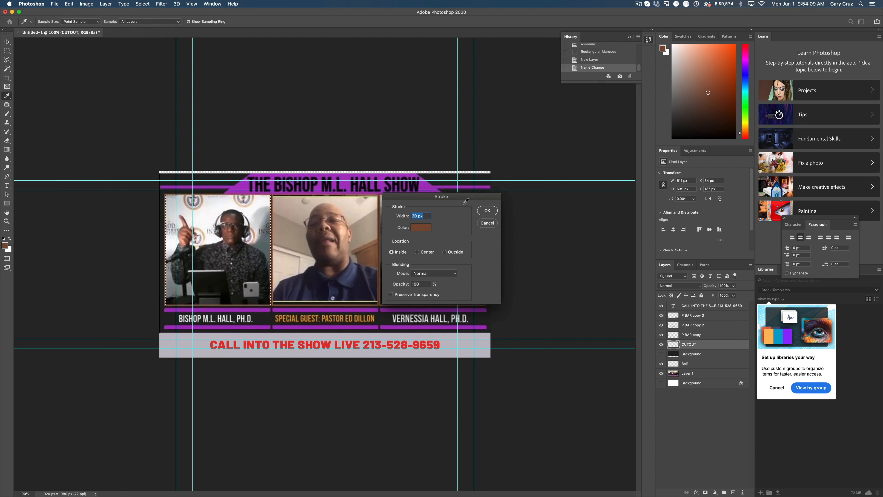
{"action": "left_click", "coordinate": [488, 211]}
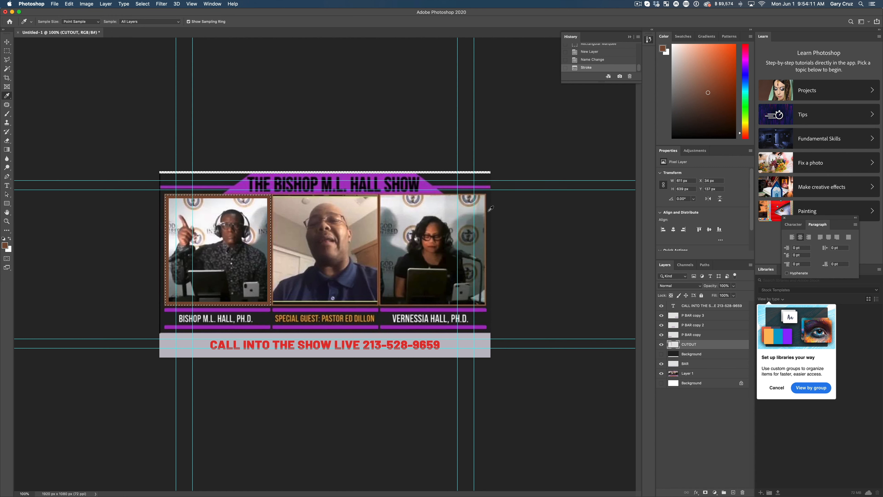
{"action": "key", "text": "super+z"}
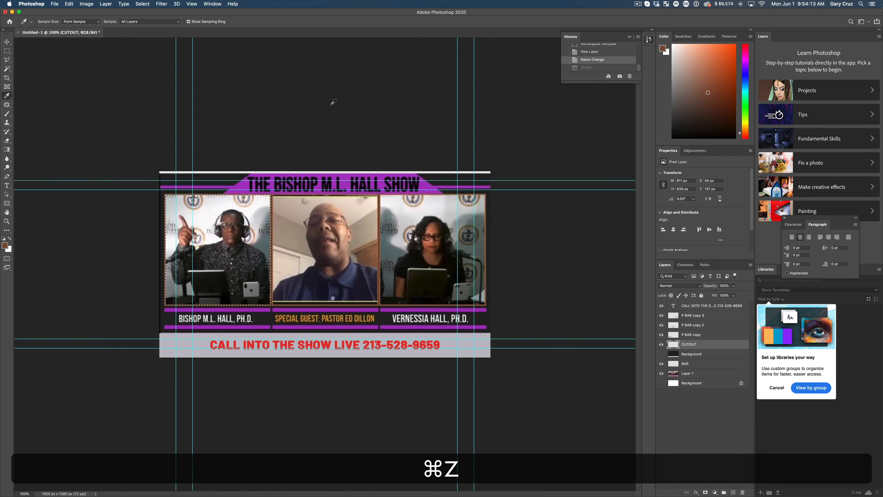
Step: Stroke the first frame selection on the CUTOUT layer with a 10 px brown outline placed inside
{"action": "left_click", "coordinate": [86, 4]}
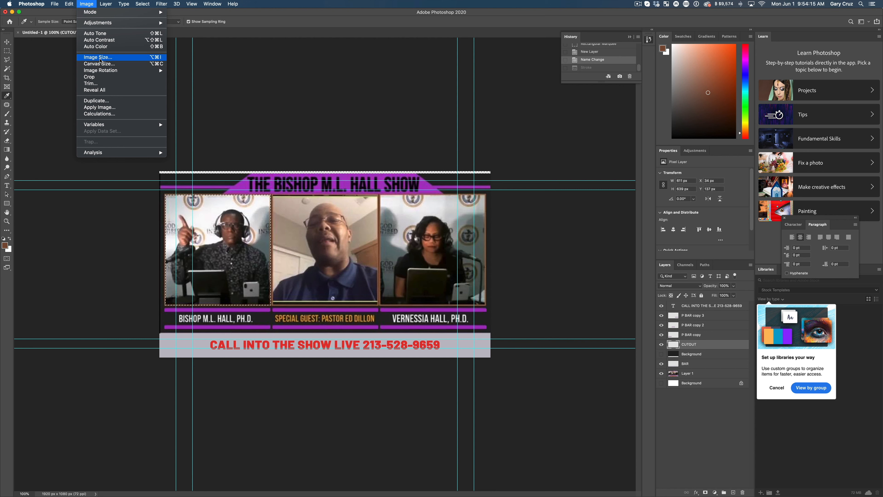
{"action": "mouse_move", "coordinate": [69, 4]}
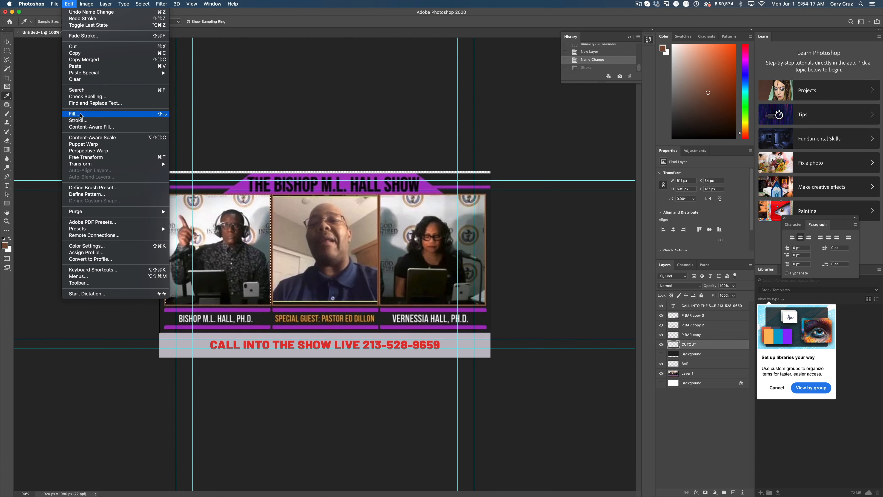
{"action": "left_click", "coordinate": [78, 120]}
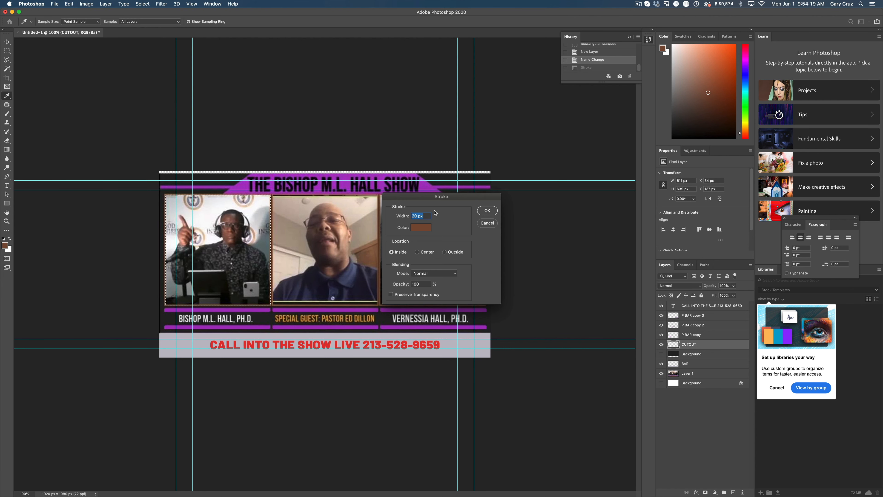
{"action": "type", "text": "10"}
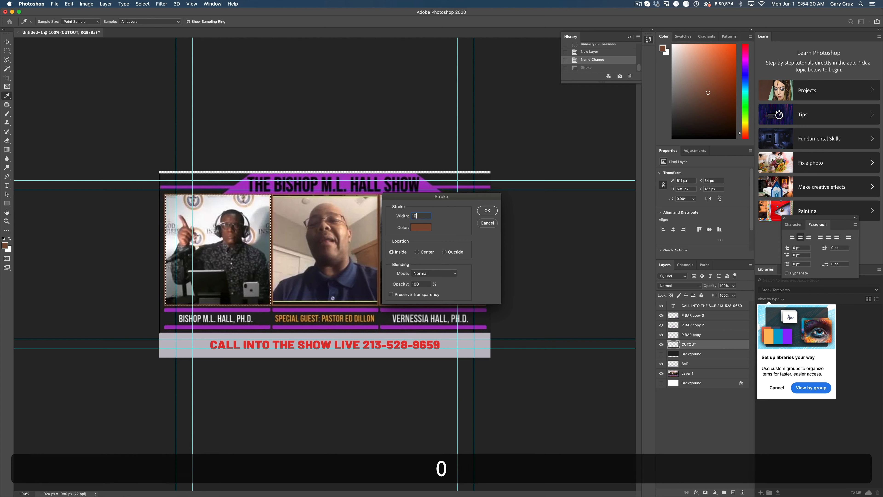
{"action": "left_click", "coordinate": [489, 210]}
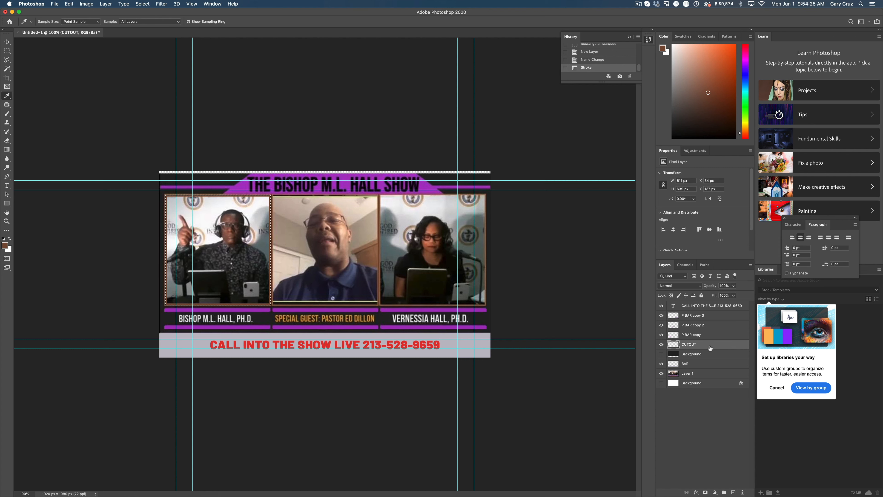
Step: Duplicate the CUTOUT layer, clear the selection, and move the copy horizontally over the middle video frame at about X 658 px
{"action": "left_click_drag", "start_coordinate": [711, 348], "coordinate": [732, 491]}
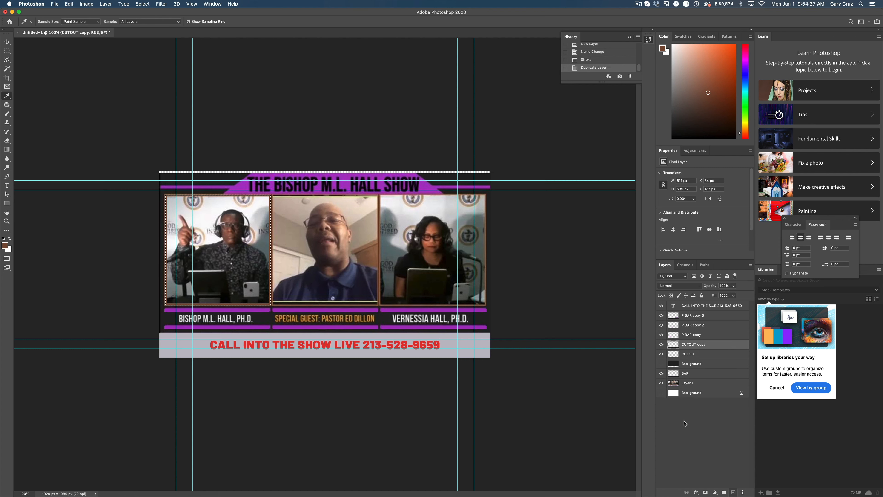
{"action": "key", "text": "super+d"}
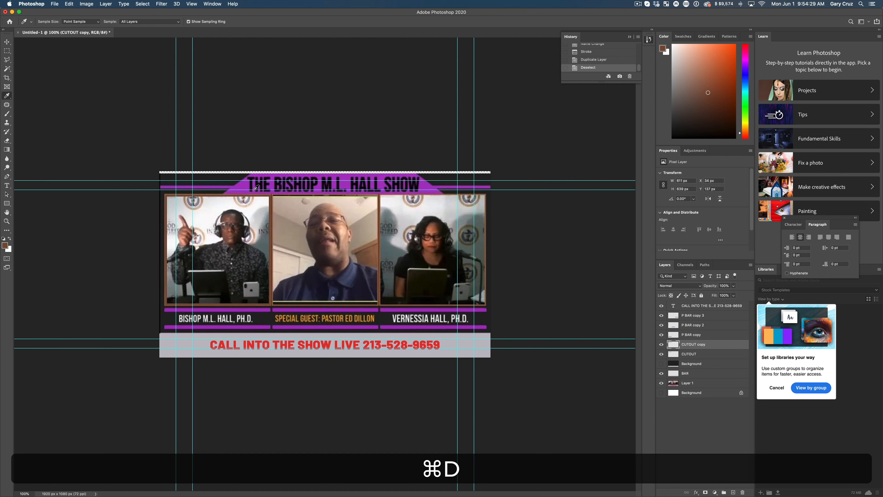
{"action": "key", "text": "v"}
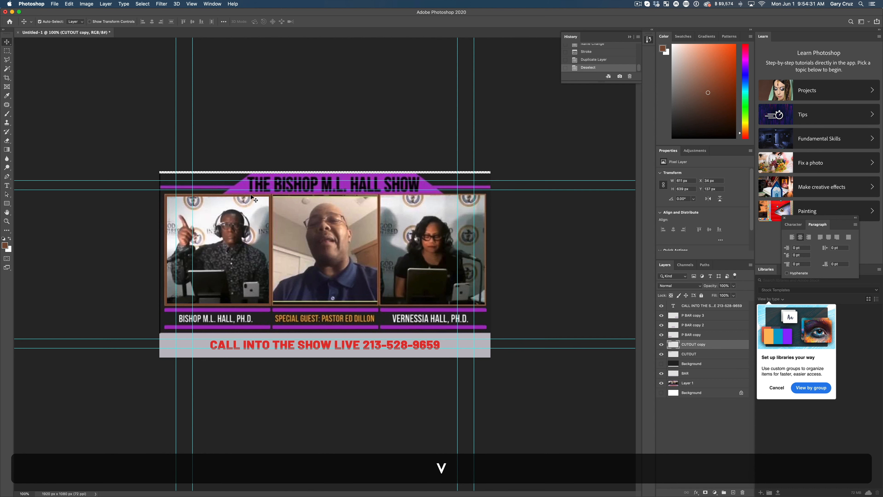
{"action": "key", "text": "Right"}
{"action": "key", "text": "Right"}
{"action": "key", "text": "Right"}
{"action": "key", "text": "Right"}
{"action": "key", "text": "Right"}
{"action": "key", "text": "Right"}
{"action": "key", "text": "Right"}
{"action": "key", "text": "Right"}
{"action": "key", "text": "Right"}
{"action": "key", "text": "Right"}
{"action": "key", "text": "Right"}
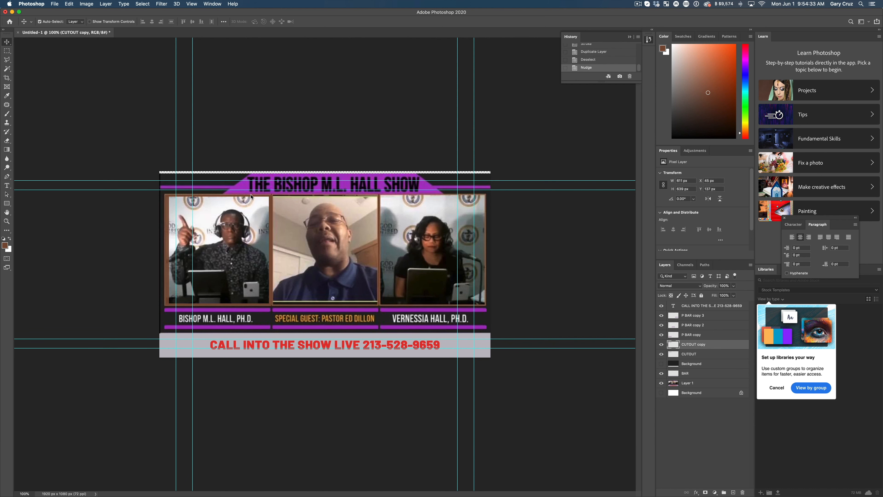
{"action": "key", "text": "Right"}
{"action": "key", "text": "Right"}
{"action": "key", "text": "Right"}
{"action": "key", "text": "Right"}
{"action": "key", "text": "Right"}
{"action": "key", "text": "Right"}
{"action": "key", "text": "Right"}
{"action": "key", "text": "Right"}
{"action": "key", "text": "Right"}
{"action": "key", "text": "Right"}
{"action": "key", "text": "Right"}
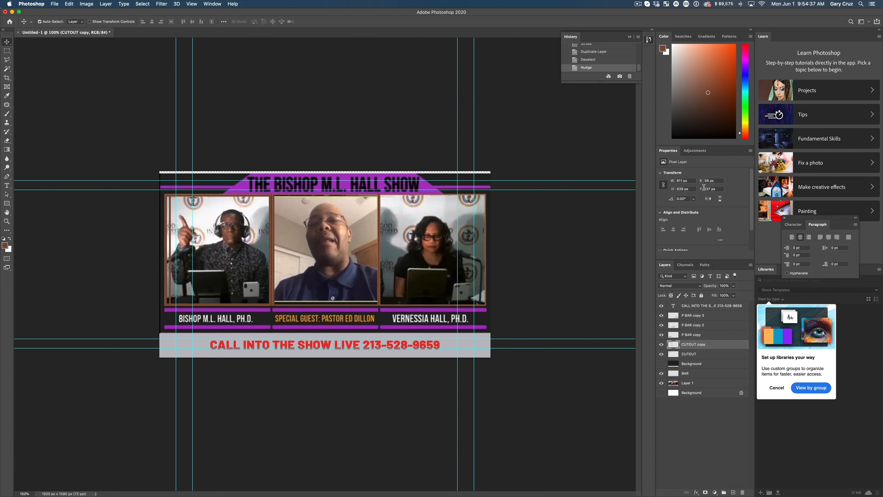
{"action": "mouse_move", "coordinate": [701, 181]}
{"action": "left_mouse_down"}
{"action": "mouse_move", "coordinate": [730, 186]}
{"action": "mouse_move", "coordinate": [704, 183]}
{"action": "mouse_move", "coordinate": [712, 184]}
{"action": "left_mouse_up"}
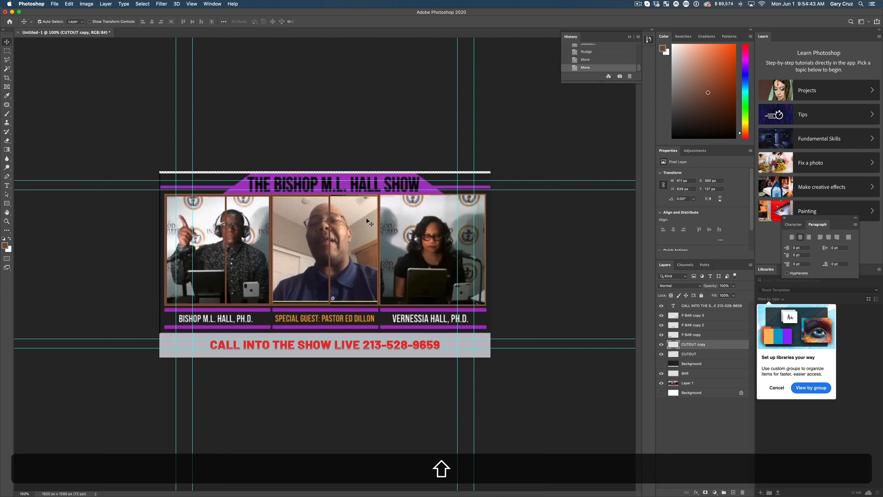
{"action": "left_click_drag", "start_coordinate": [331, 248], "coordinate": [379, 248]}
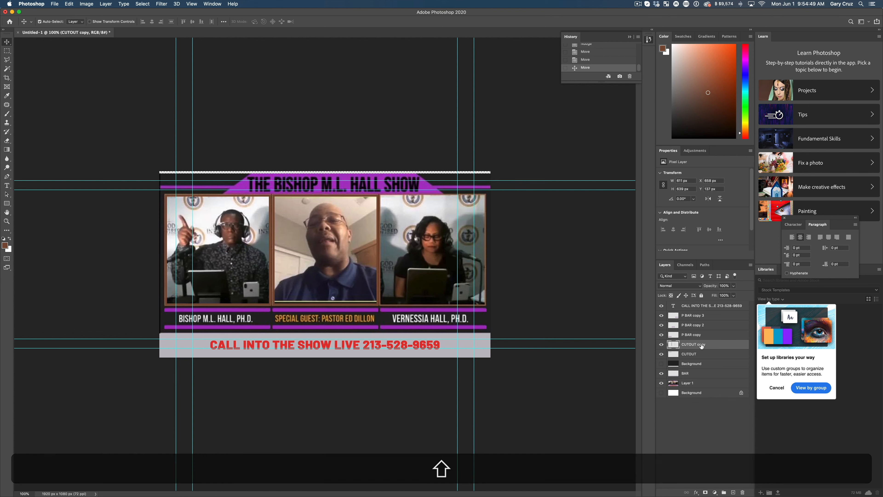
Step: Duplicate the middle frame outline, move the copy over the third video at about X 1282 px, and check the frames against the dark background
{"action": "left_click_drag", "start_coordinate": [700, 347], "coordinate": [734, 492]}
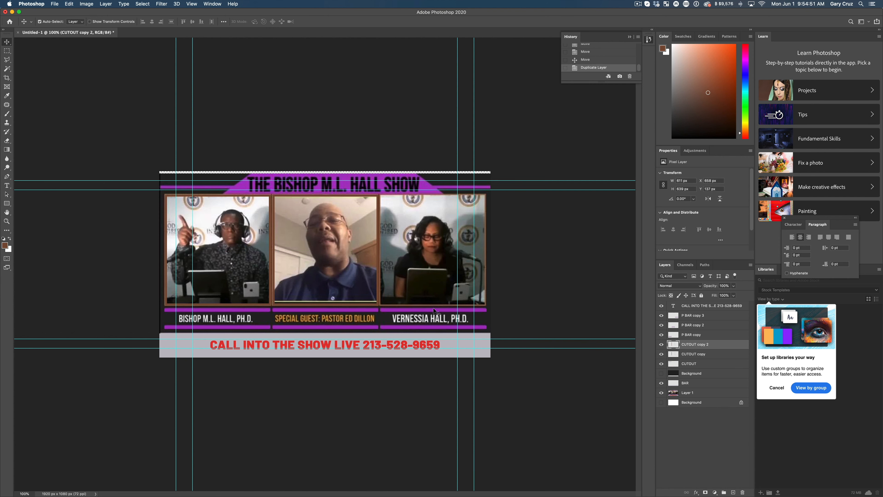
{"action": "left_click_drag", "start_coordinate": [378, 300], "coordinate": [487, 311]}
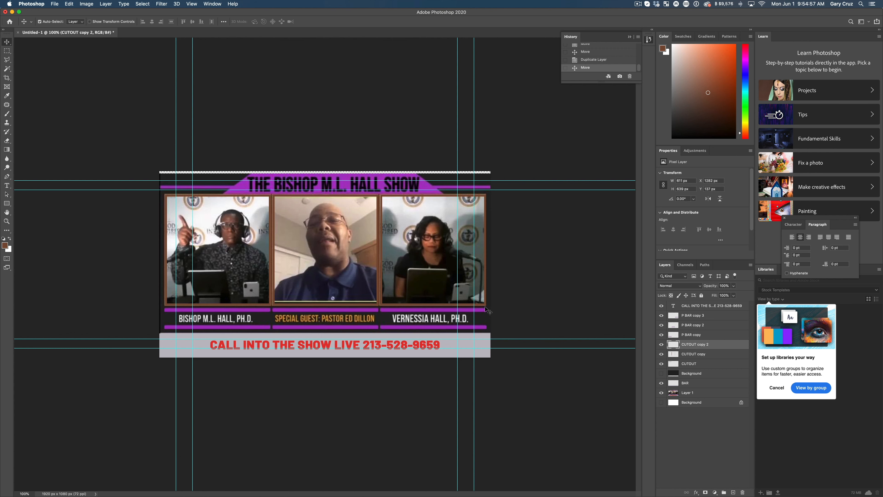
{"action": "left_click", "coordinate": [661, 375]}
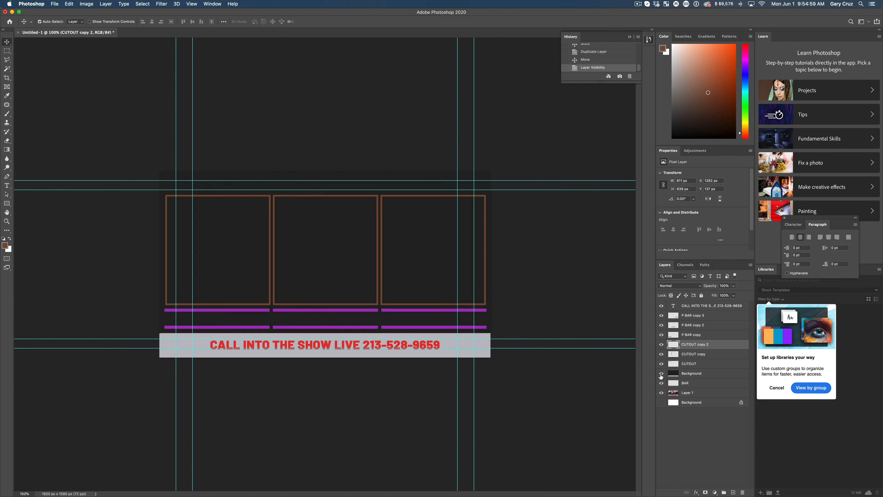
{"action": "left_click", "coordinate": [661, 375]}
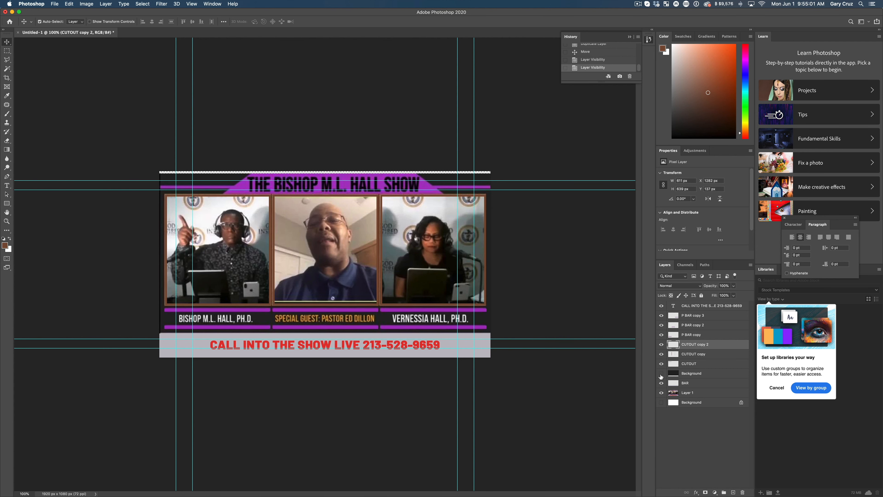
{"action": "left_click", "coordinate": [661, 375]}
{"action": "left_click", "coordinate": [661, 374]}
{"action": "left_click", "coordinate": [661, 375]}
{"action": "left_click", "coordinate": [661, 374]}
Step: Sample the header purple and outline the title trapezoid with a Polygonal Lasso selection about 1284 × 142 px
{"action": "left_click", "coordinate": [6, 97]}
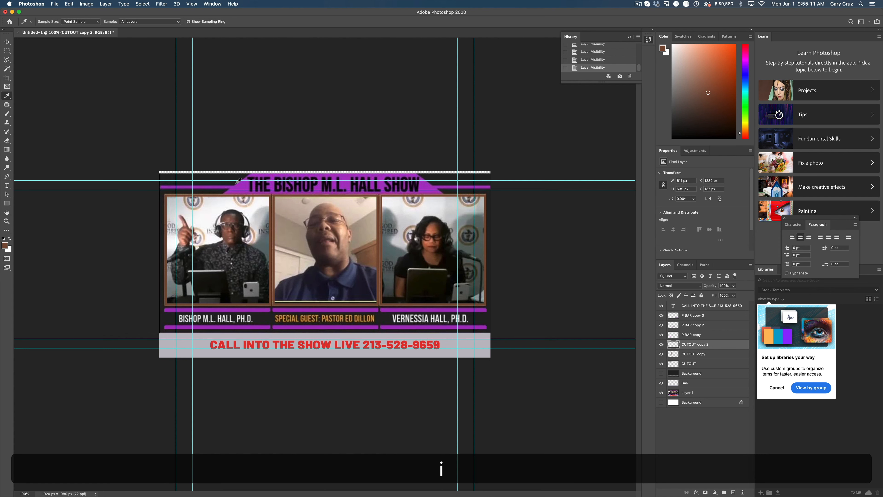
{"action": "left_click", "coordinate": [248, 182]}
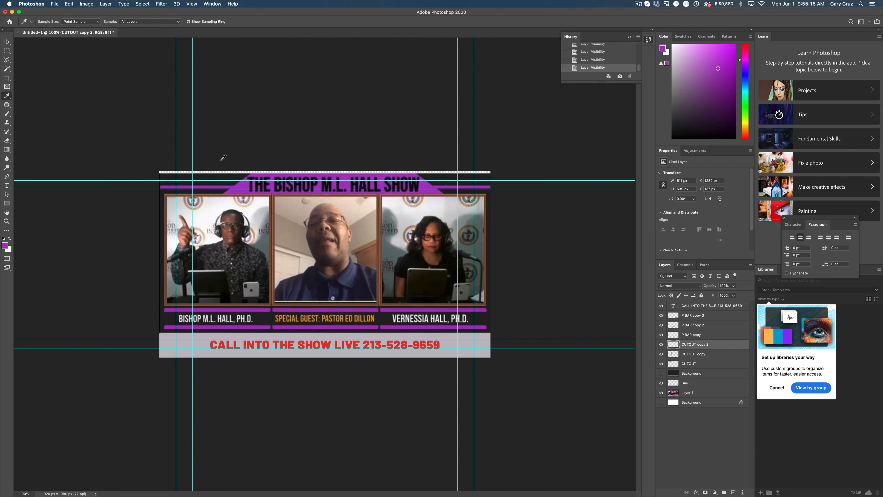
{"action": "left_click", "coordinate": [7, 60]}
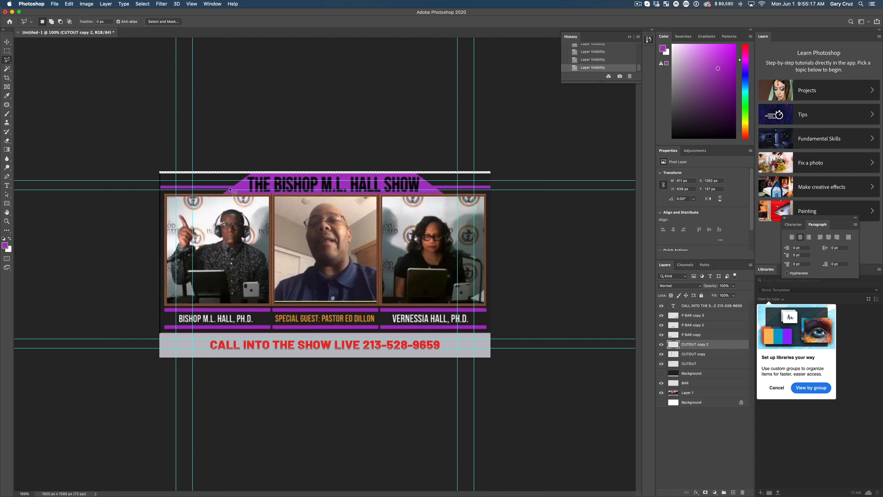
{"action": "left_click", "coordinate": [223, 196]}
{"action": "left_click", "coordinate": [253, 171]}
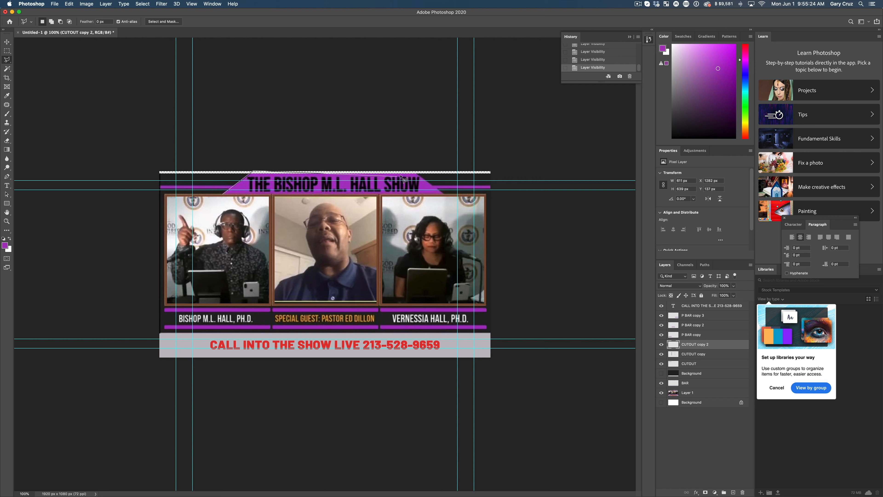
{"action": "left_click", "coordinate": [411, 171]}
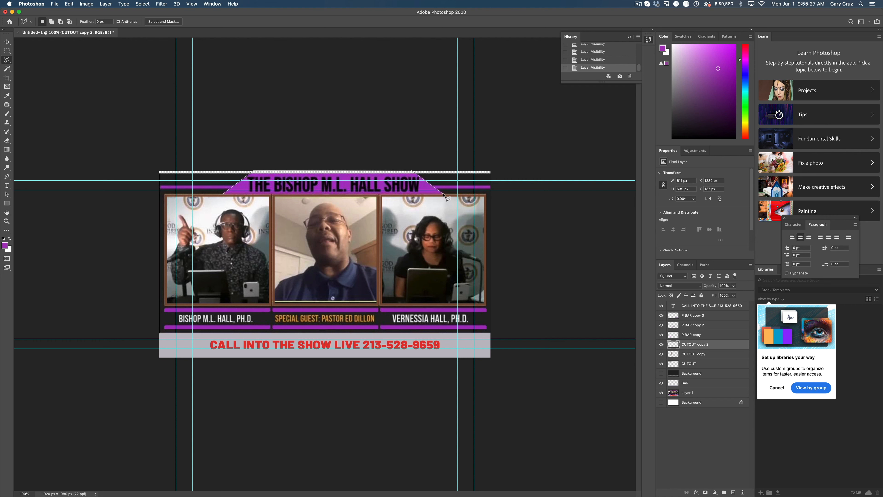
{"action": "left_click", "coordinate": [444, 194]}
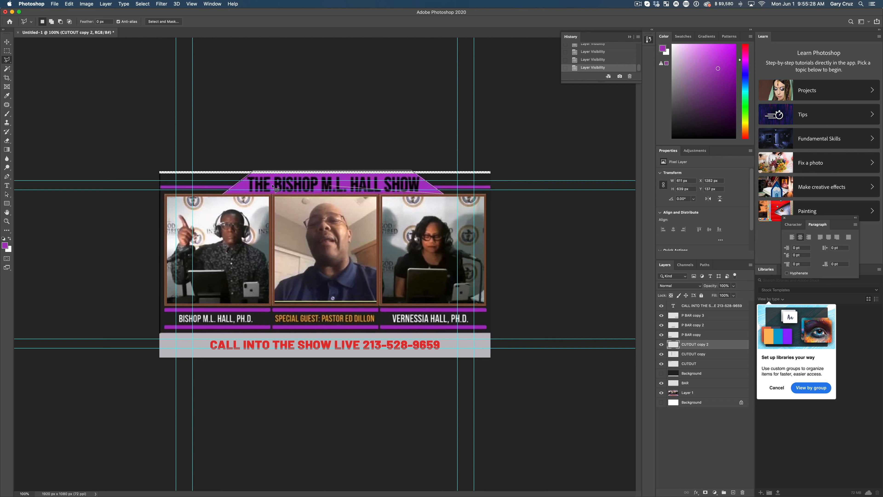
{"action": "left_click", "coordinate": [223, 195]}
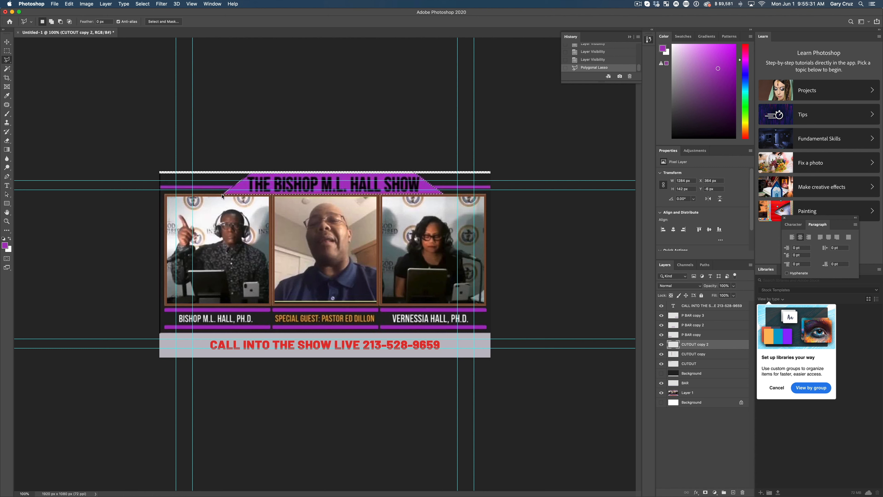
{"action": "key", "text": "alt"}
{"action": "key", "text": "super+alt+BackSpace"}
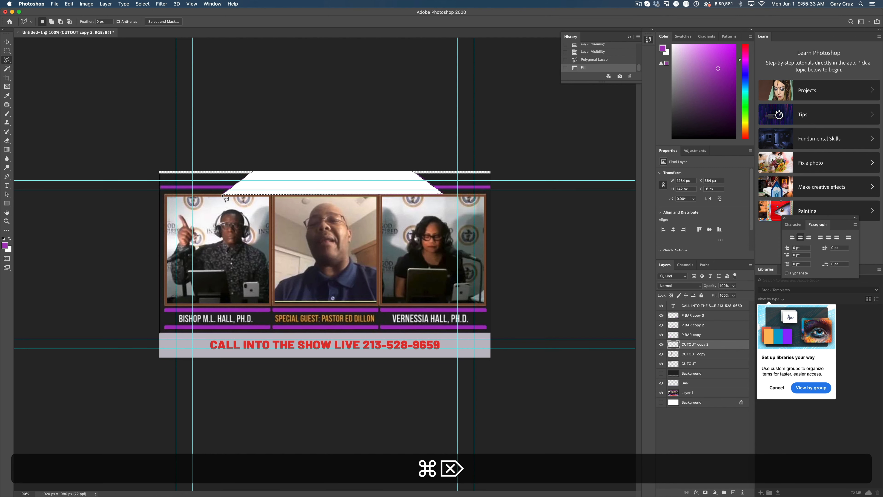
{"action": "key", "text": "alt+BackSpace"}
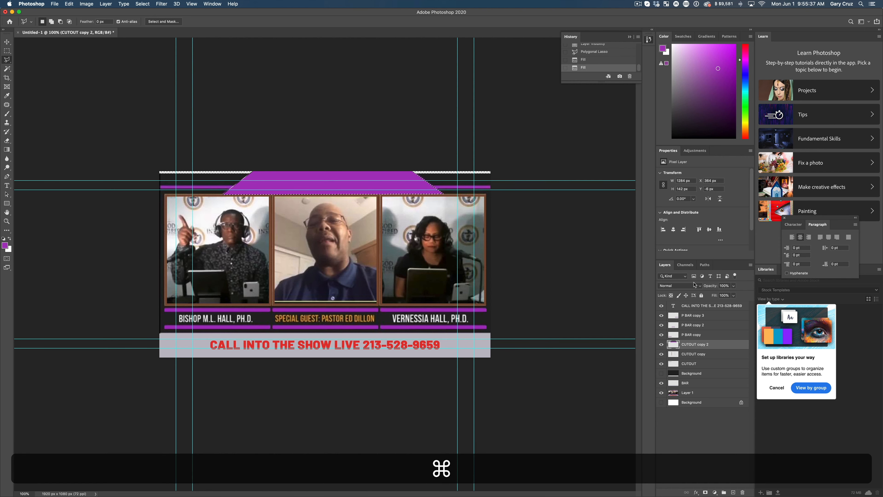
{"action": "left_click", "coordinate": [599, 60]}
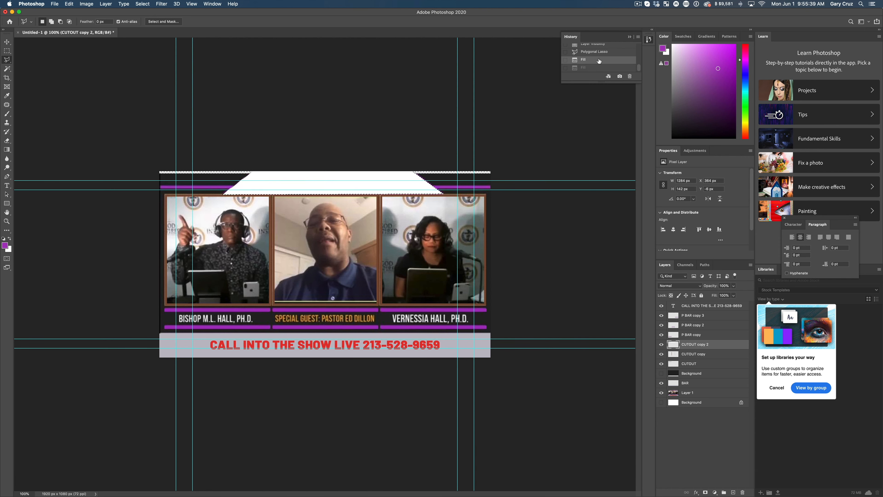
{"action": "left_click", "coordinate": [605, 52]}
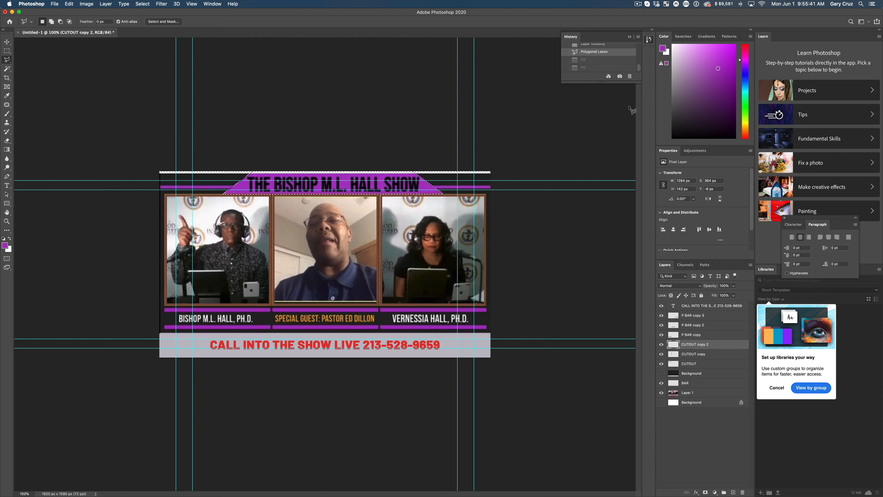
Step: Create a new layer named Trap and fill the trapezoid selection on it with the sampled purple
{"action": "left_click", "coordinate": [732, 493]}
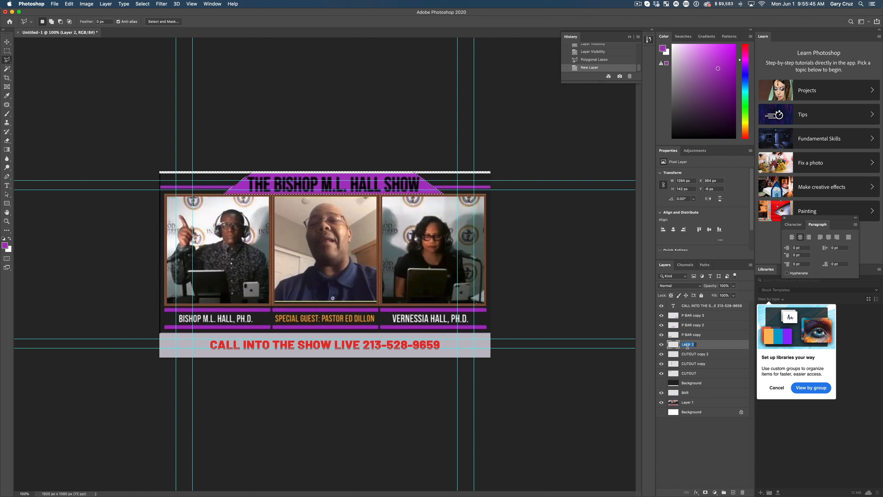
{"action": "type", "text": "Trap"}
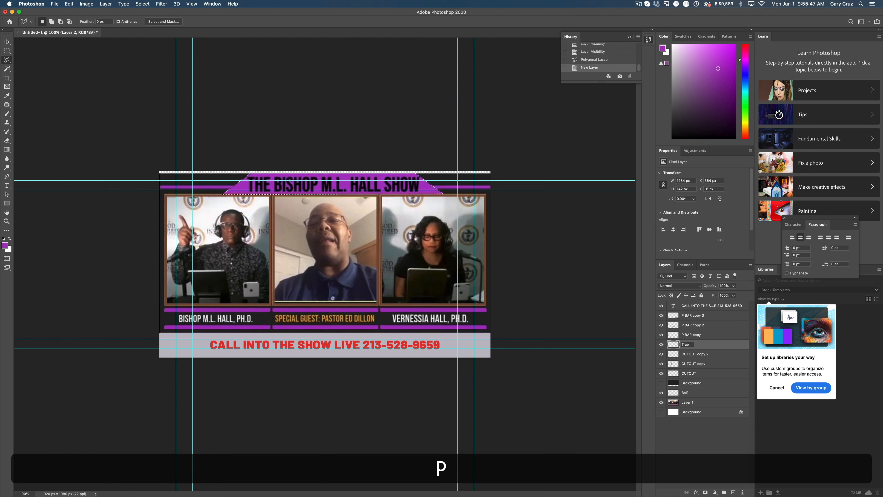
{"action": "key", "text": "Return"}
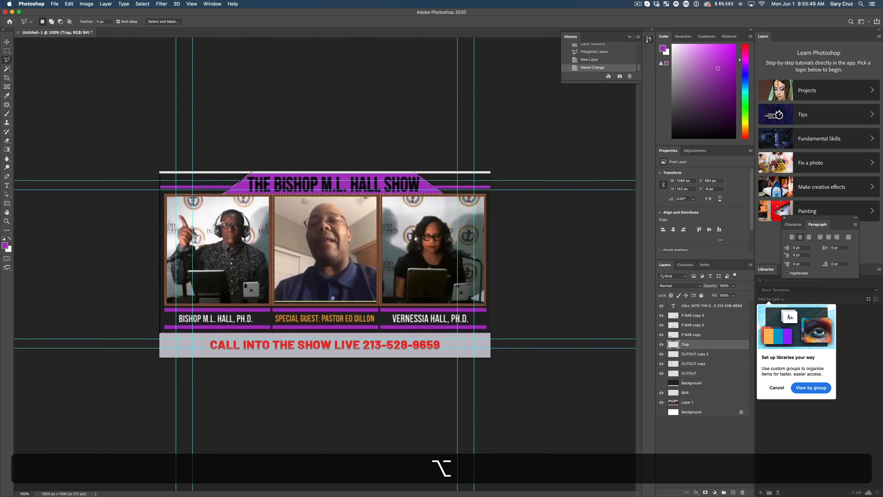
{"action": "key", "text": "alt+Delete"}
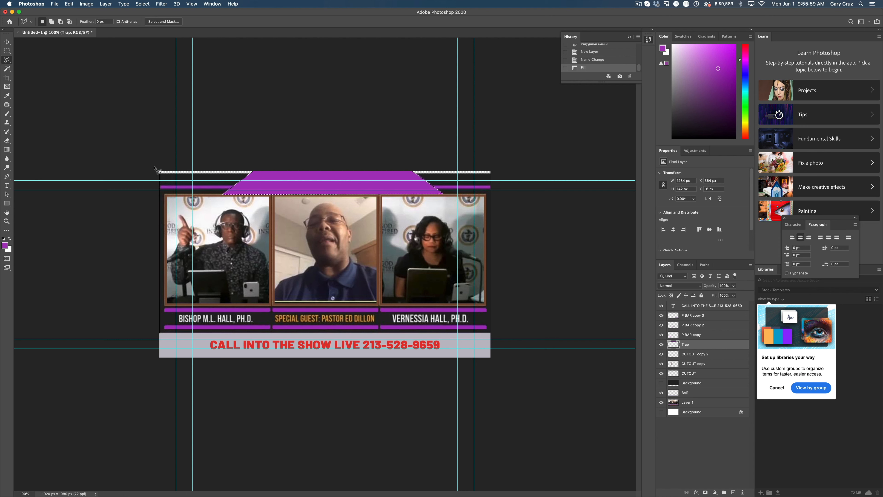
Step: Add the title text "Amaze Studios Show" over the purple trapezoid in near-black (#030004)
{"action": "key", "text": "t"}
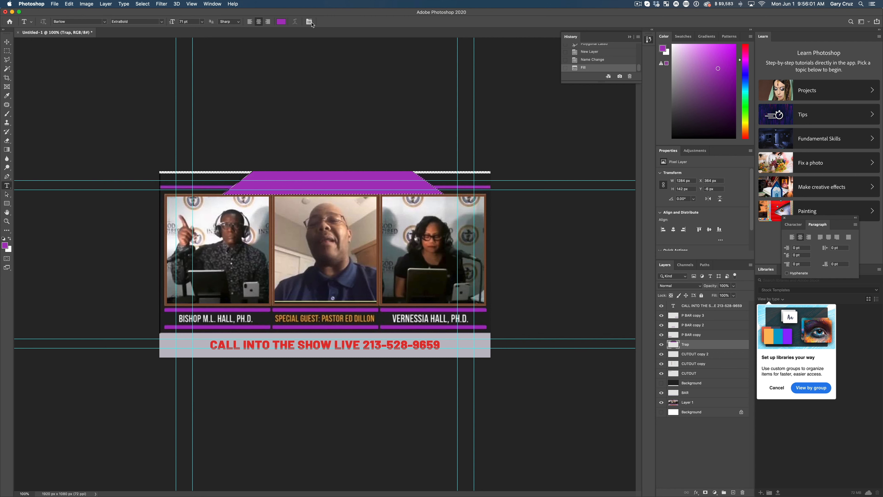
{"action": "left_click", "coordinate": [281, 22]}
{"action": "left_click_drag", "start_coordinate": [421, 235], "coordinate": [447, 297]}
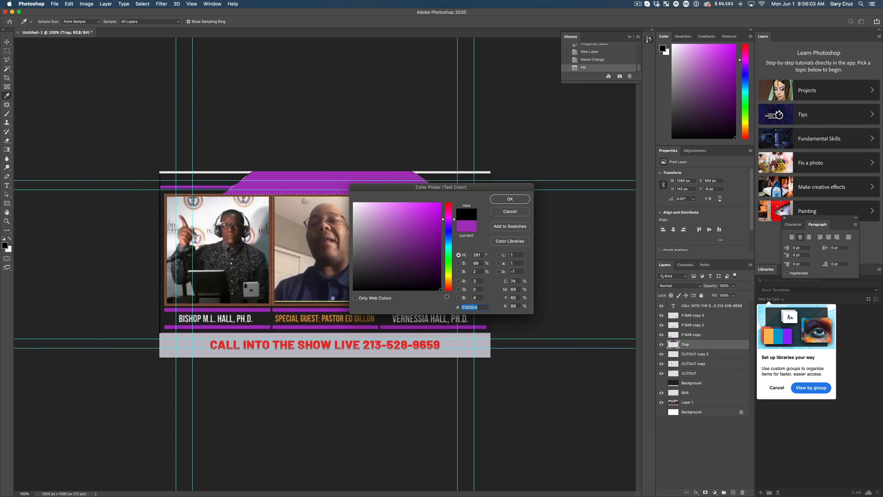
{"action": "left_click", "coordinate": [510, 199]}
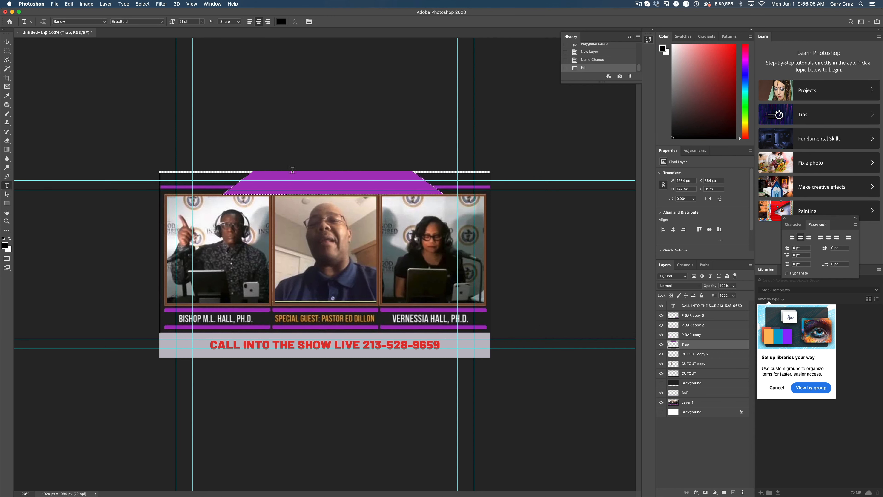
{"action": "left_click", "coordinate": [274, 184]}
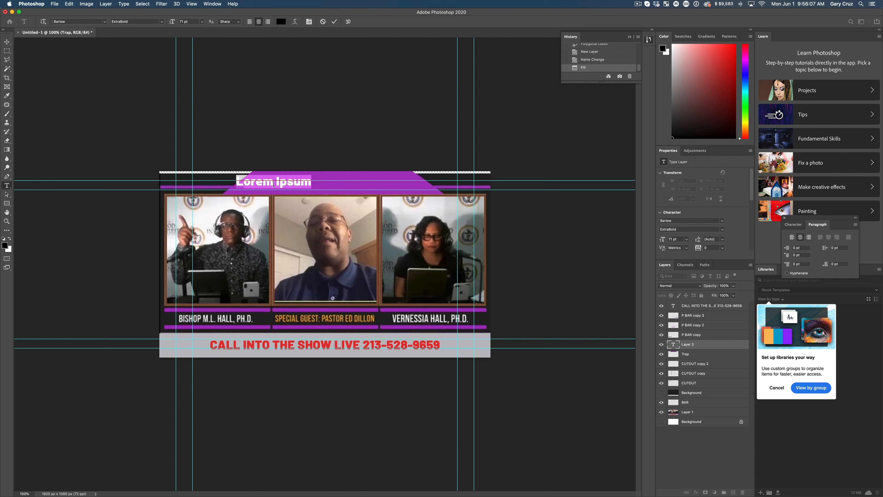
{"action": "type", "text": "Gary"}
{"action": "key", "text": "BackSpace"}
{"action": "key", "text": "BackSpace"}
{"action": "key", "text": "BackSpace"}
{"action": "key", "text": "BackSpace"}
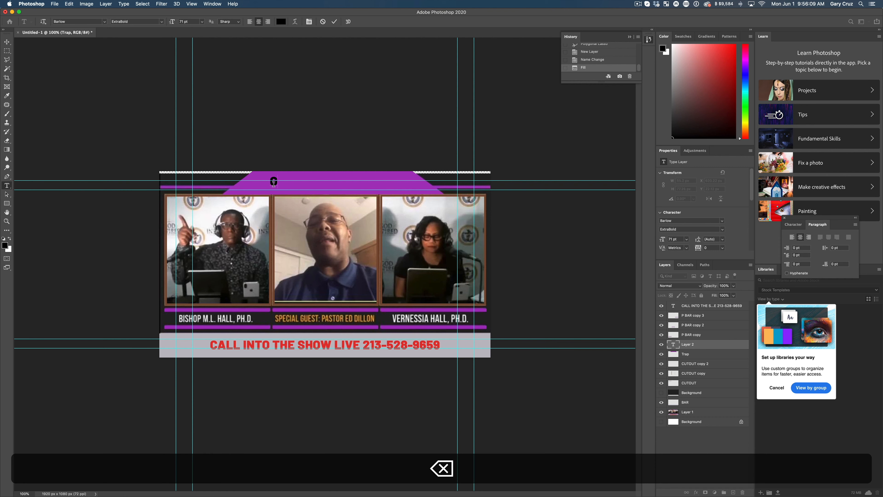
{"action": "type", "text": "Amaze Studio"}
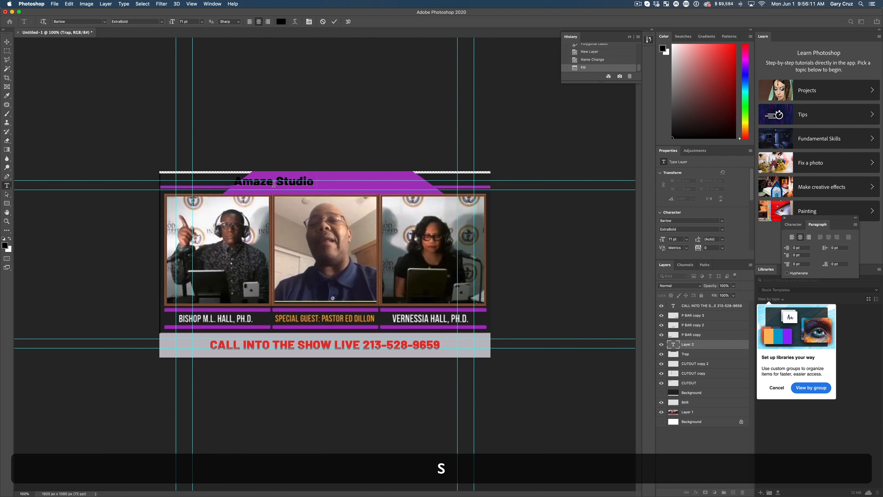
{"action": "type", "text": "s Show"}
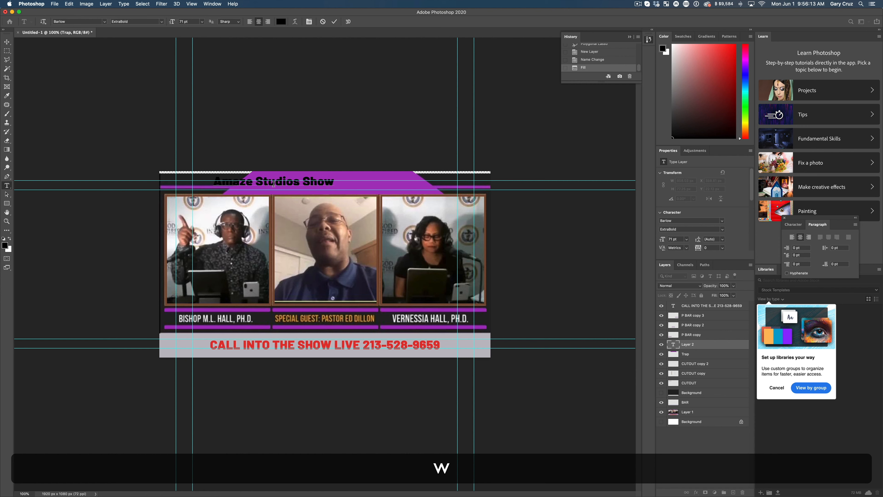
Step: Move the title to the middle of the purple trapezoid and change its font to Impact
{"action": "left_click", "coordinate": [7, 42]}
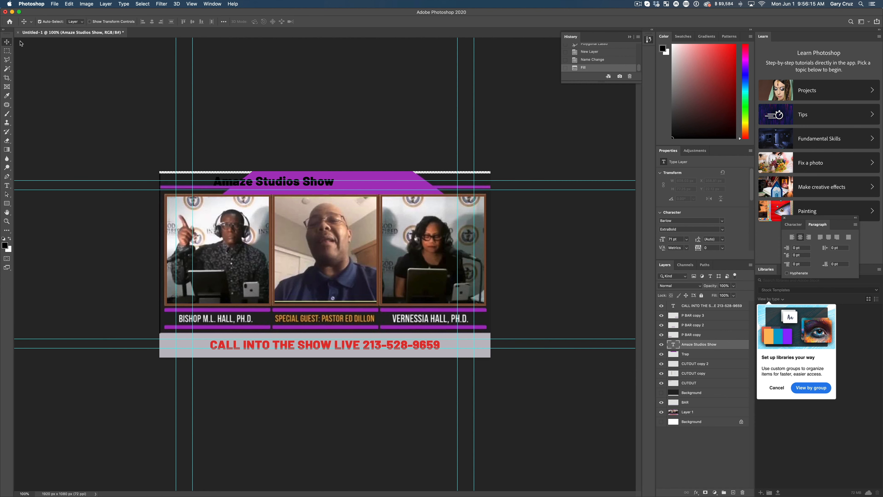
{"action": "left_click_drag", "start_coordinate": [305, 185], "coordinate": [358, 188]}
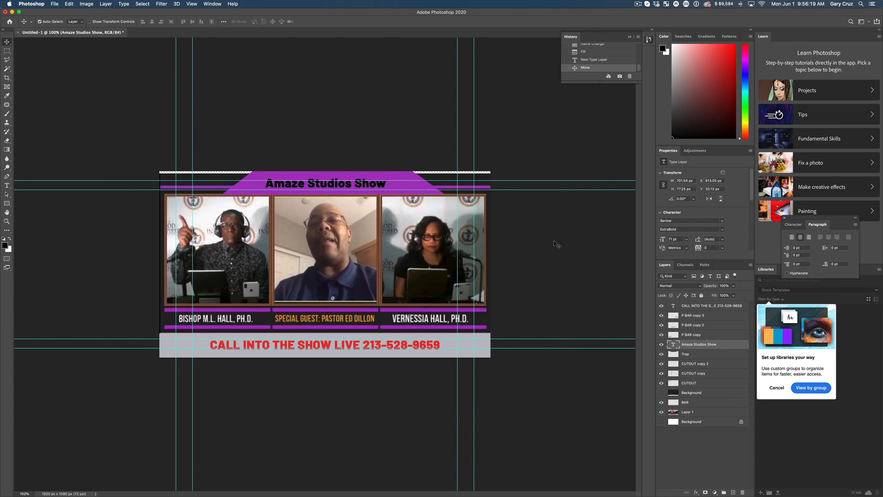
{"action": "left_click", "coordinate": [688, 221]}
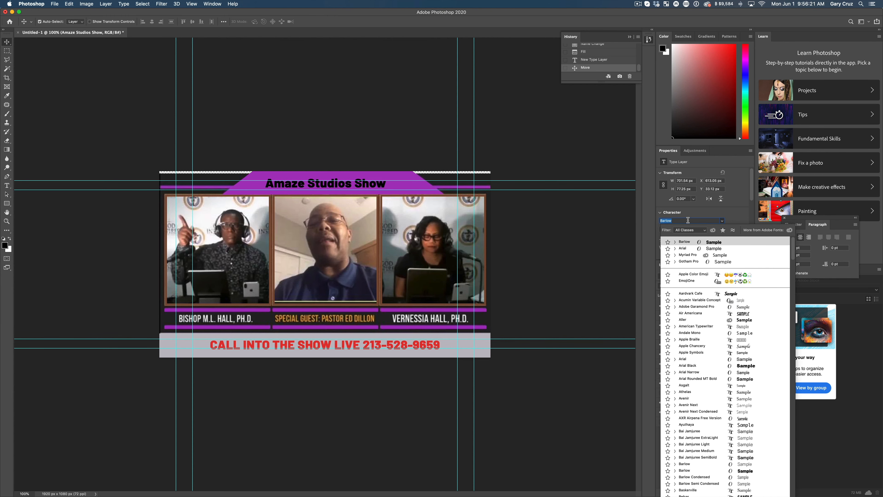
{"action": "scroll", "coordinate": [745, 364], "scroll_direction": "down", "scroll_amount": 10}
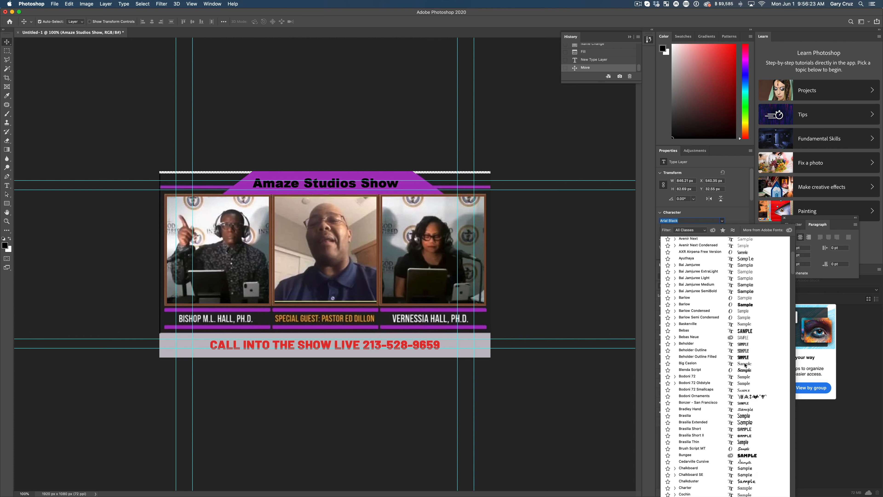
{"action": "scroll", "coordinate": [745, 364], "scroll_direction": "down", "scroll_amount": 10}
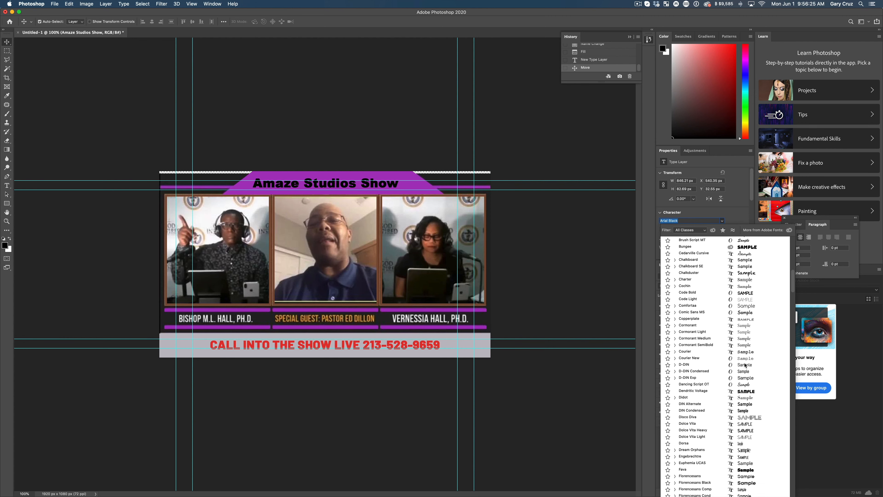
{"action": "scroll", "coordinate": [745, 365], "scroll_direction": "down", "scroll_amount": 10}
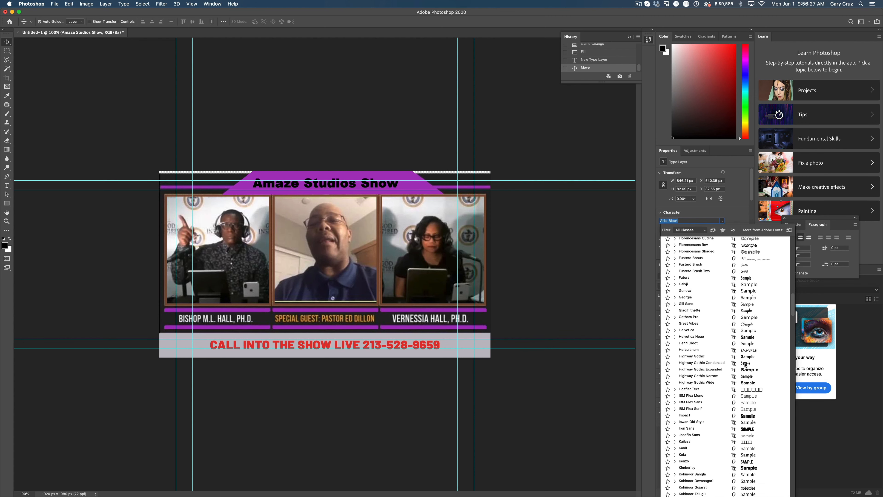
{"action": "left_click", "coordinate": [750, 406]}
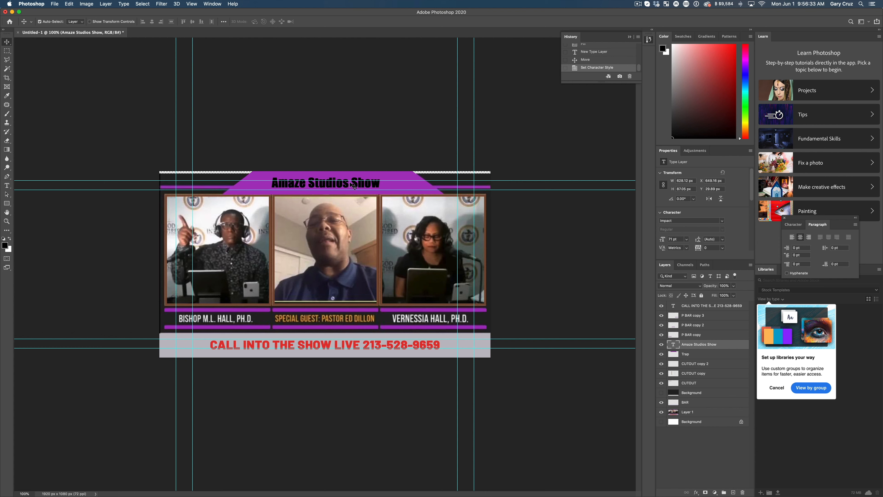
Step: Enlarge the whole "Amaze Studios Show" title to 93 pt and commit the text edit
{"action": "key", "text": "t"}
{"action": "left_click", "coordinate": [327, 186]}
{"action": "key", "text": "super+a"}
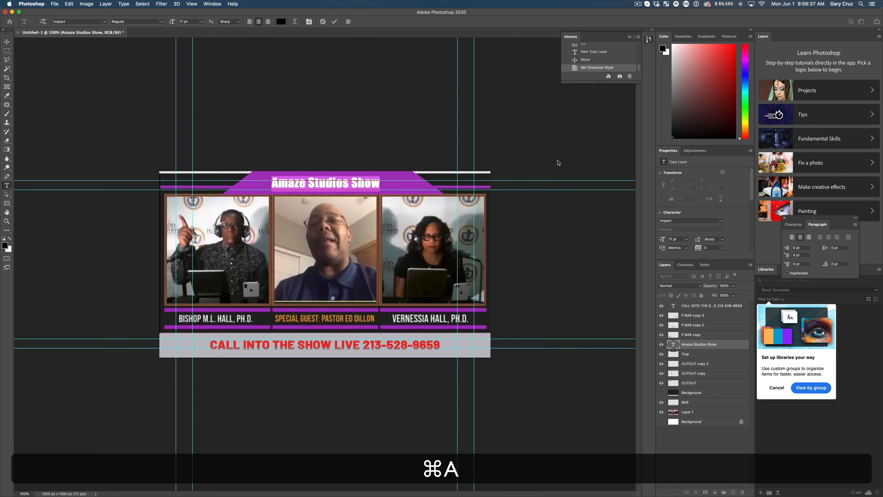
{"action": "key", "text": "shift+super"}
{"action": "key", "text": "shift+super+bracketright"}
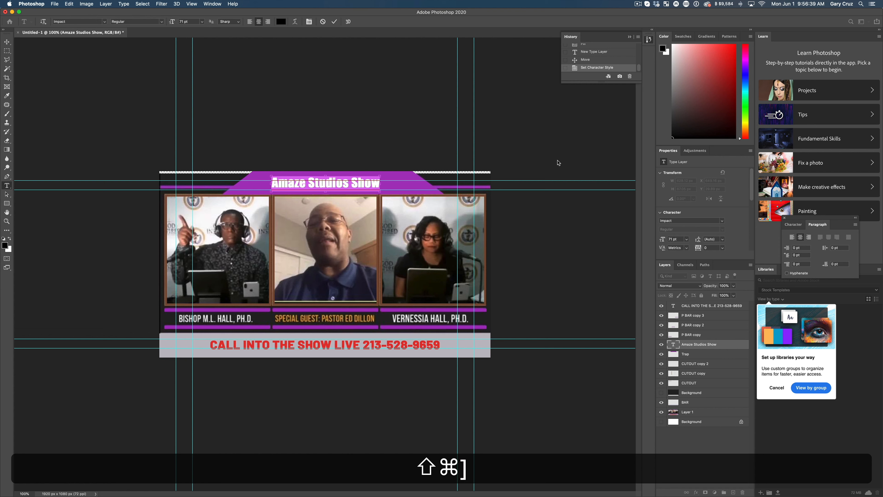
{"action": "key", "text": "shift+super+period"}
{"action": "key", "text": "shift+super+period"}
{"action": "key", "text": "shift+super+period"}
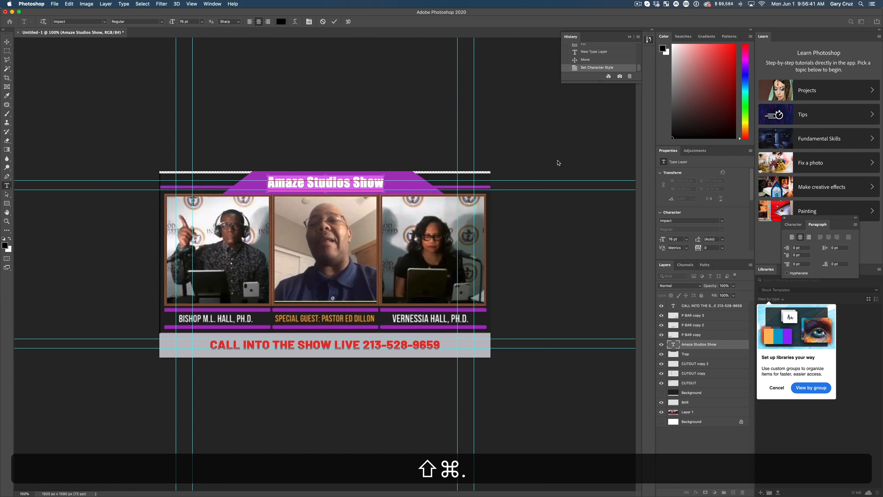
{"action": "key", "text": "shift+super+period"}
{"action": "key", "text": "shift+super+period"}
{"action": "key", "text": "shift+super+period"}
{"action": "key", "text": "shift+super+period"}
{"action": "key", "text": "shift+super+period"}
{"action": "key", "text": "shift+super+period"}
{"action": "key", "text": "shift+super+period"}
{"action": "key", "text": "shift+super+period"}
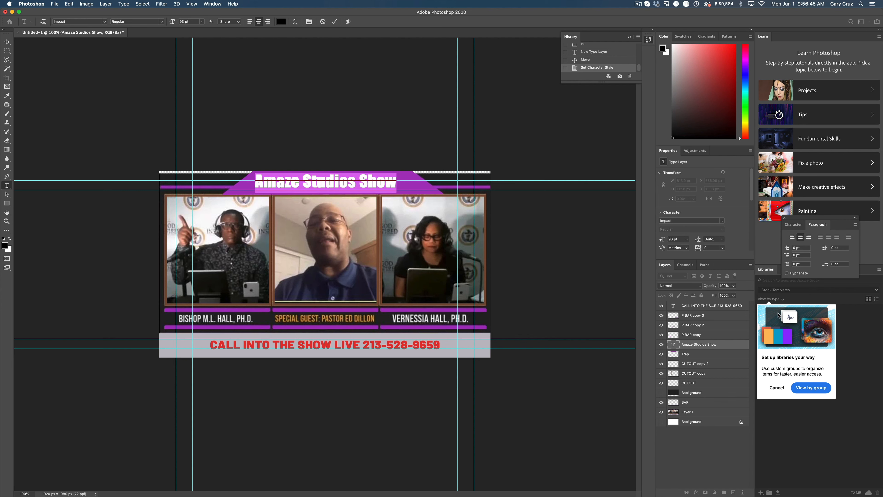
{"action": "left_click", "coordinate": [7, 43]}
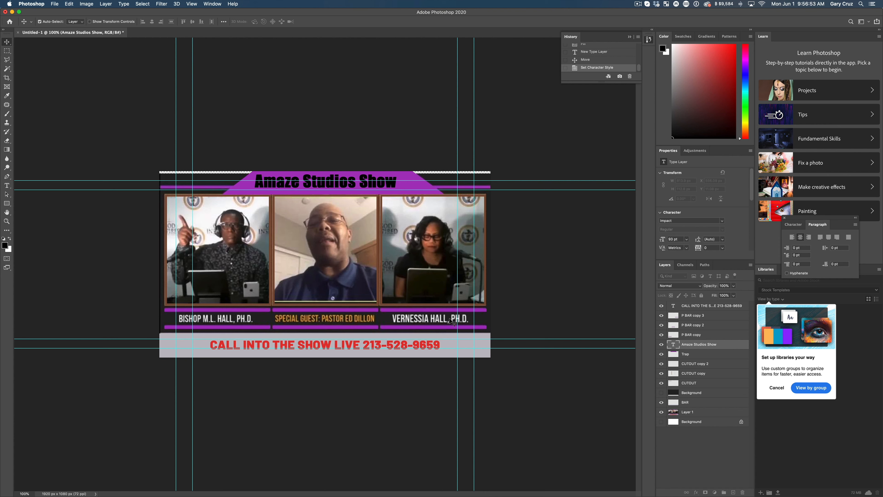
Step: Show the dark Background layer and clear its area inside the first CUTOUT frame using a Magic Wand selection
{"action": "left_click", "coordinate": [661, 393]}
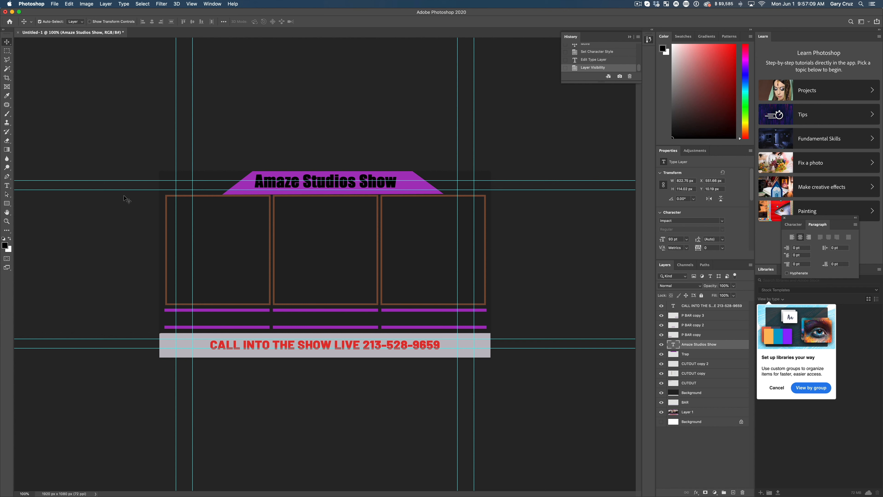
{"action": "left_click", "coordinate": [7, 69]}
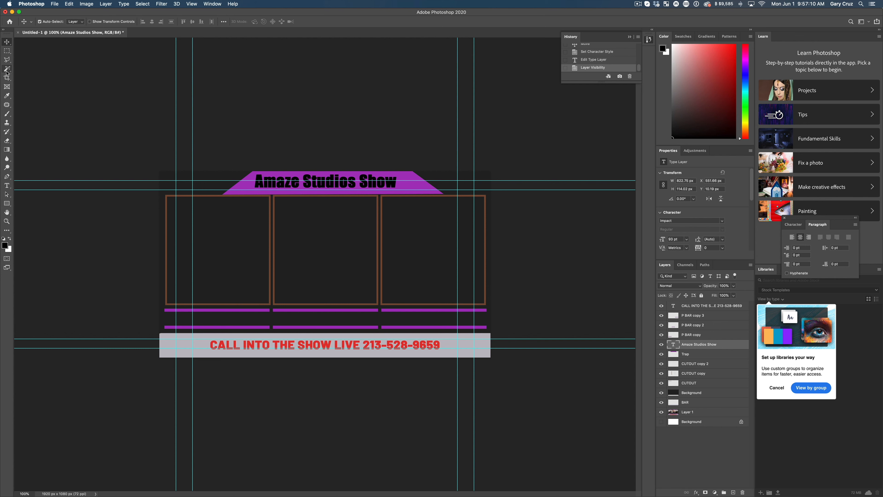
{"action": "left_click", "coordinate": [209, 259]}
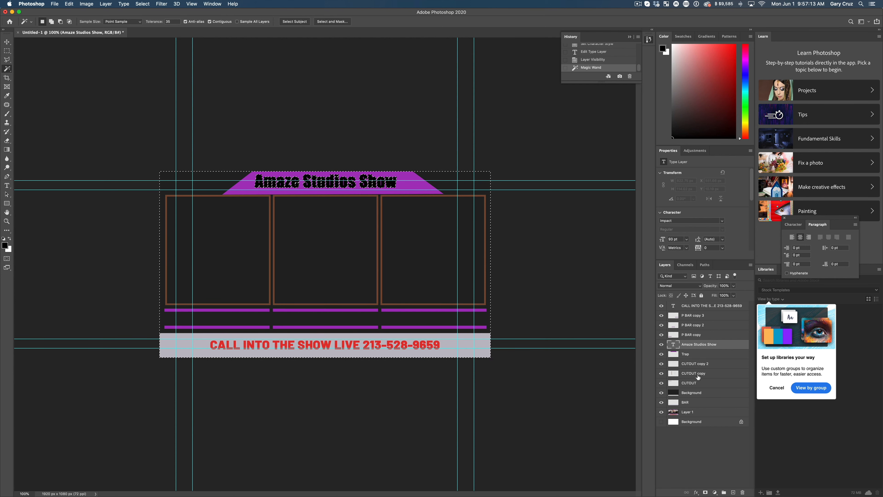
{"action": "left_click", "coordinate": [716, 383]}
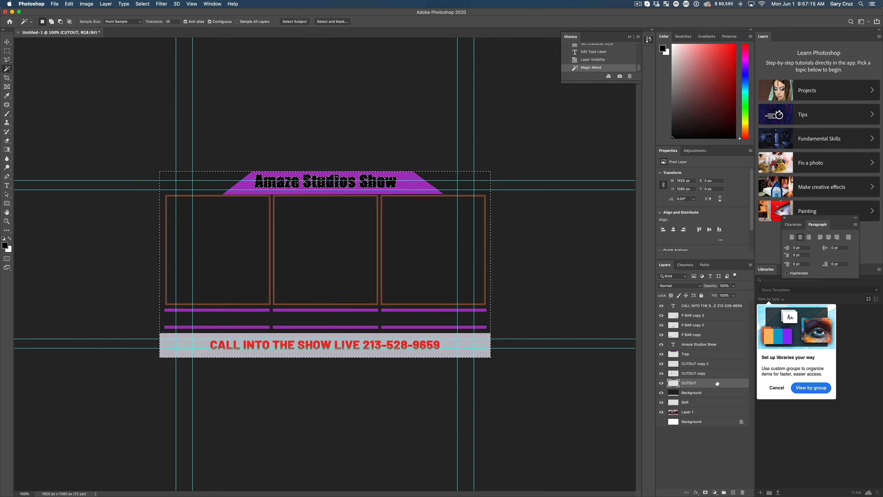
{"action": "key", "text": "super+d"}
{"action": "left_click", "coordinate": [252, 283]}
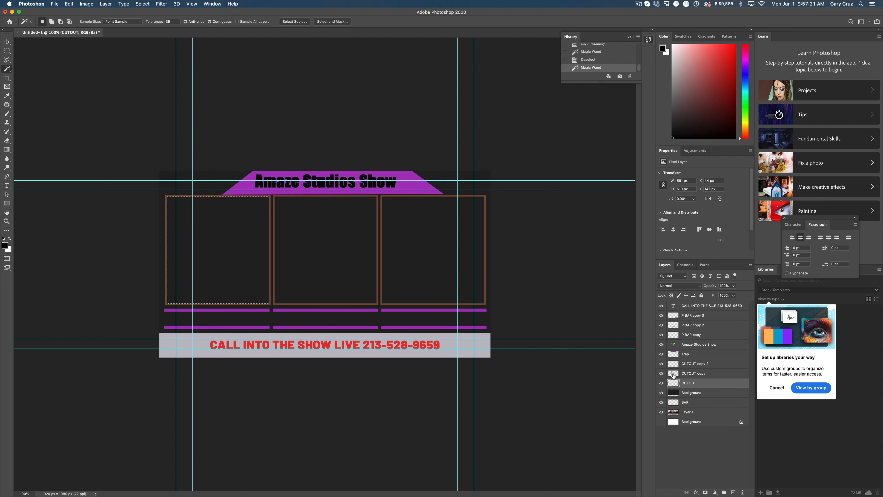
{"action": "left_click", "coordinate": [690, 393]}
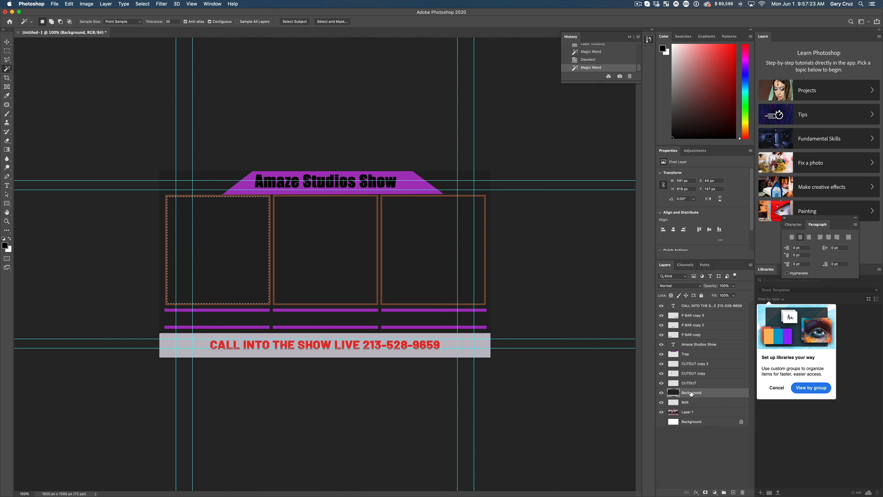
{"action": "key", "text": "BackSpace"}
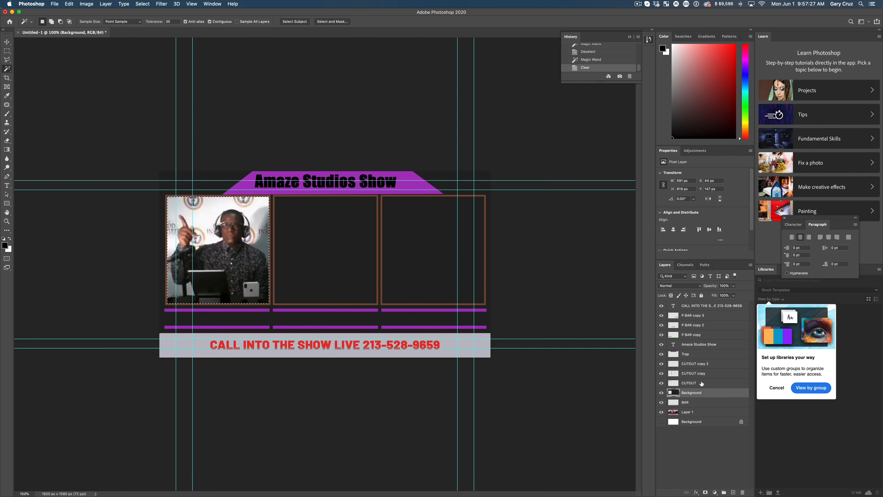
Step: Select the interior of the middle frame on CUTOUT copy and clear that area from the dark Background layer
{"action": "left_click", "coordinate": [697, 374]}
{"action": "left_click", "coordinate": [346, 276]}
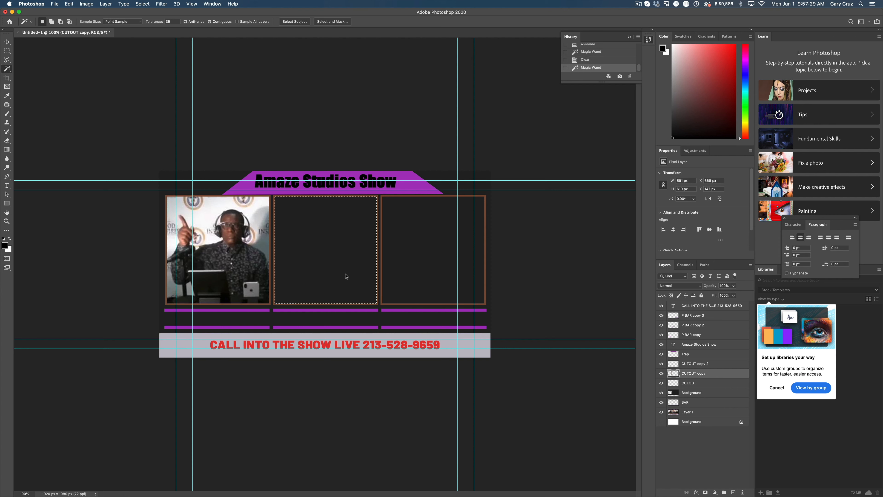
{"action": "left_click", "coordinate": [706, 393]}
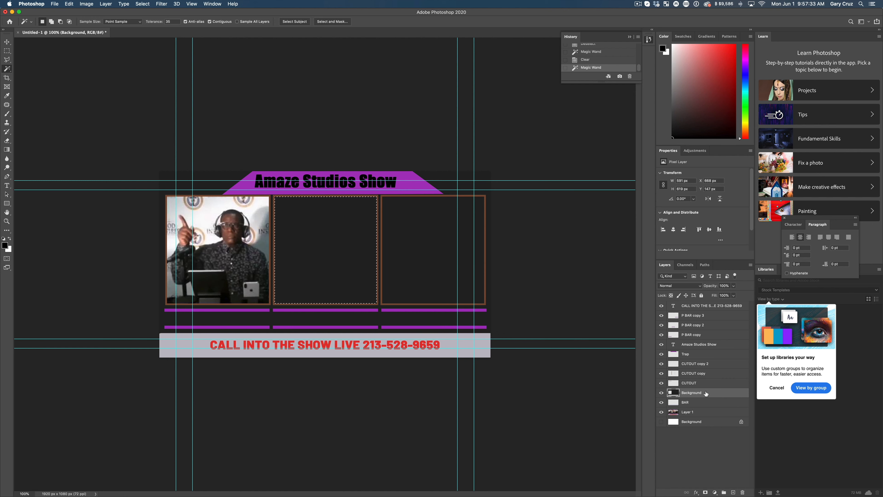
{"action": "key", "text": "Delete"}
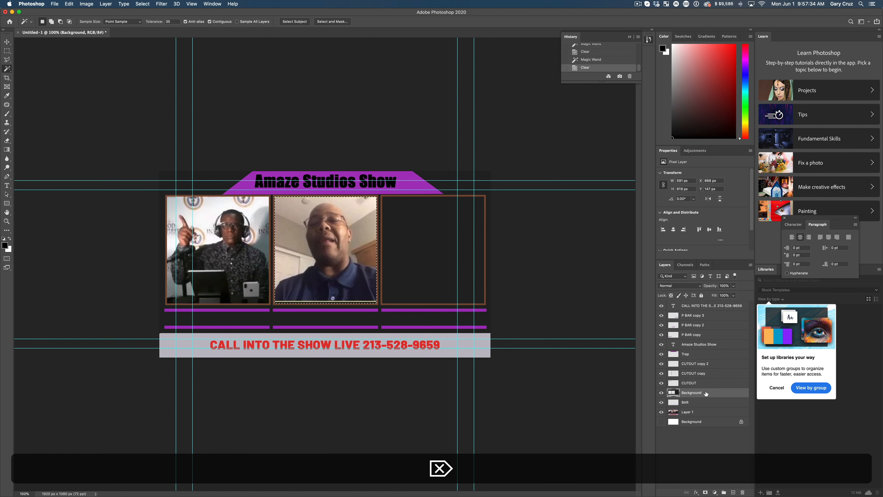
Step: Clear the interior of the CUTOUT copy 2 frame from the dark Background layer and hide the reference image on Layer 1
{"action": "left_click", "coordinate": [698, 365]}
{"action": "left_click", "coordinate": [434, 259]}
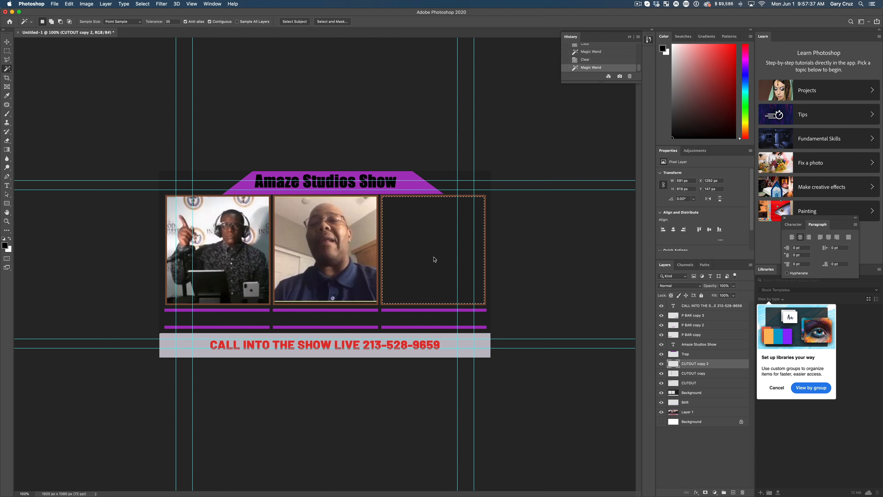
{"action": "key", "text": "Delete"}
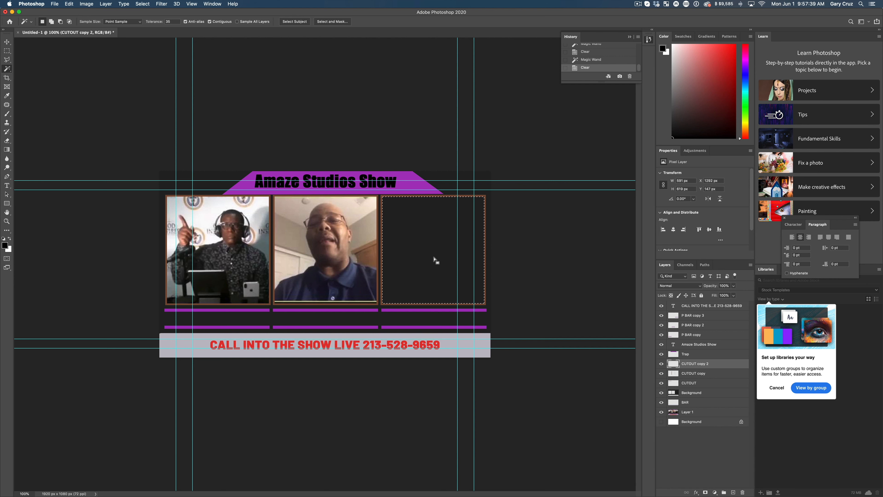
{"action": "left_click", "coordinate": [703, 393]}
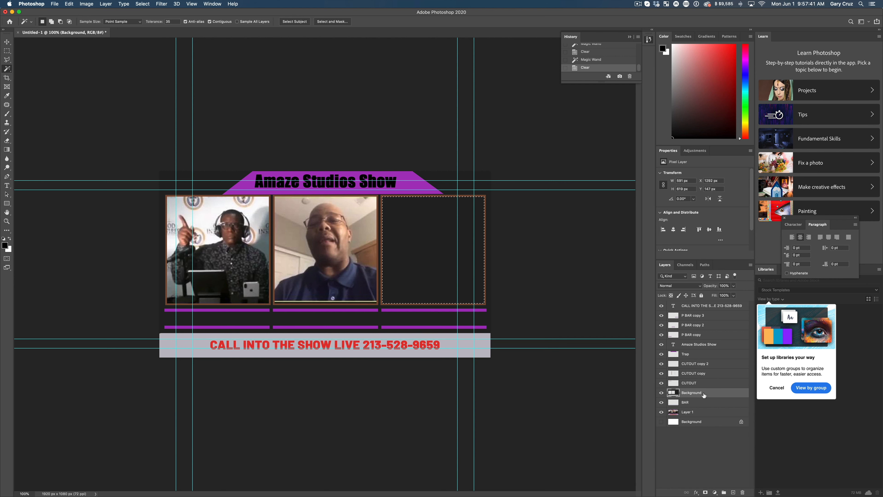
{"action": "key", "text": "Delete"}
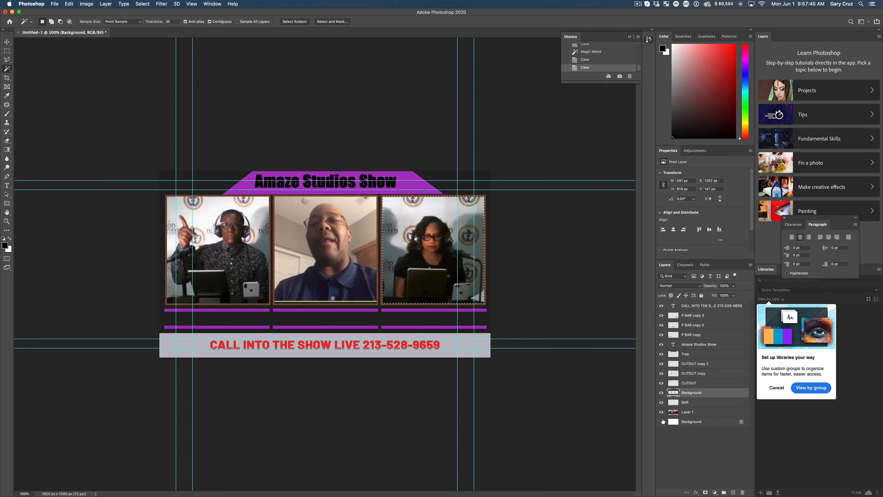
{"action": "left_click_drag", "start_coordinate": [662, 421], "coordinate": [662, 413]}
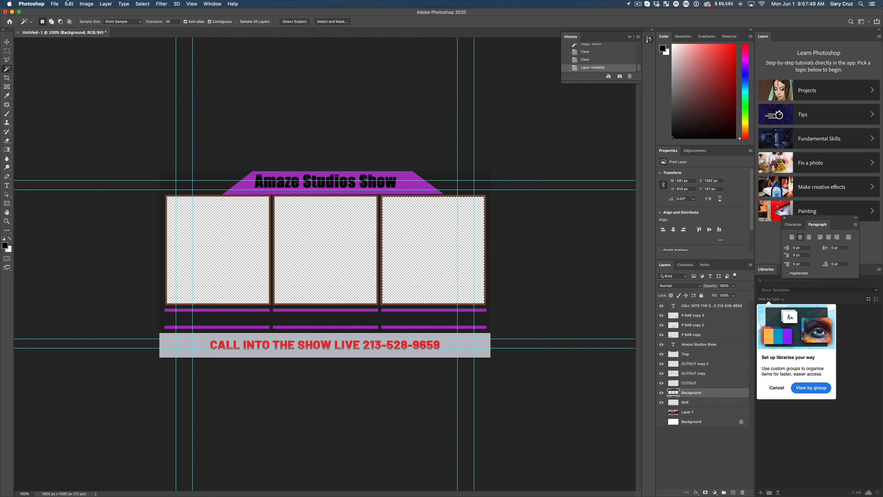
Step: Save the layered document on the Desktop as "Overlay 3 guests.psd" in Photoshop format with Maximize Compatibility on
{"action": "left_click", "coordinate": [56, 4]}
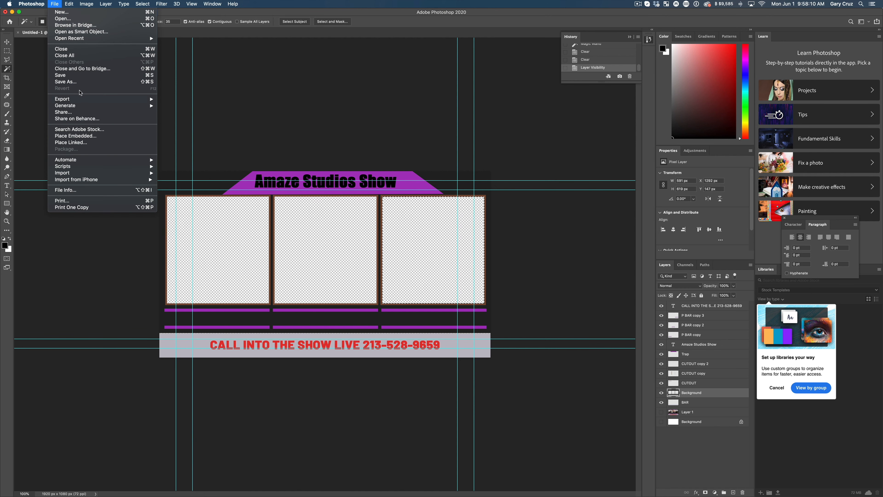
{"action": "left_click", "coordinate": [80, 82]}
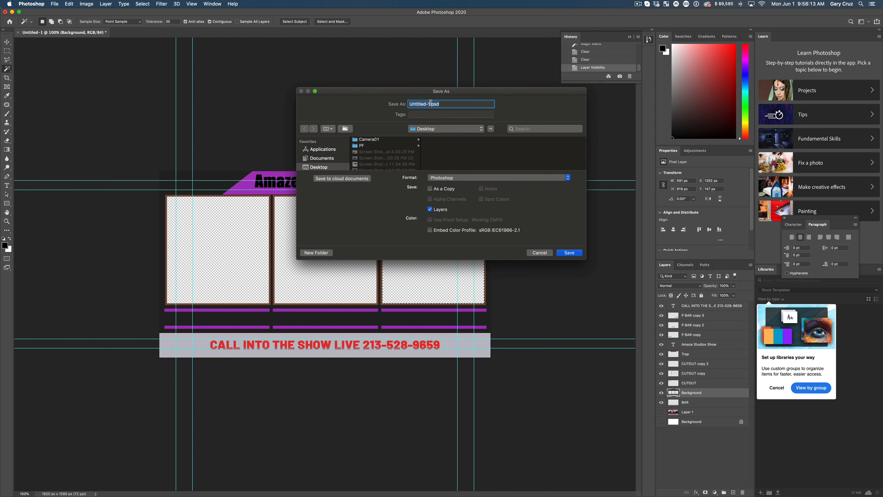
{"action": "left_click", "coordinate": [428, 105]}
{"action": "left_click_drag", "start_coordinate": [432, 106], "coordinate": [370, 107]}
{"action": "type", "text": "Overlay "}
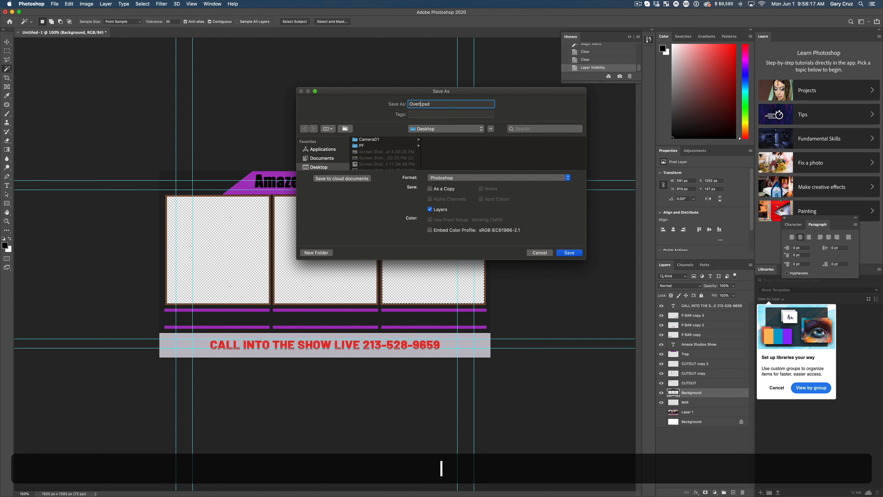
{"action": "type", "text": "3 guests"}
{"action": "left_click", "coordinate": [573, 254]}
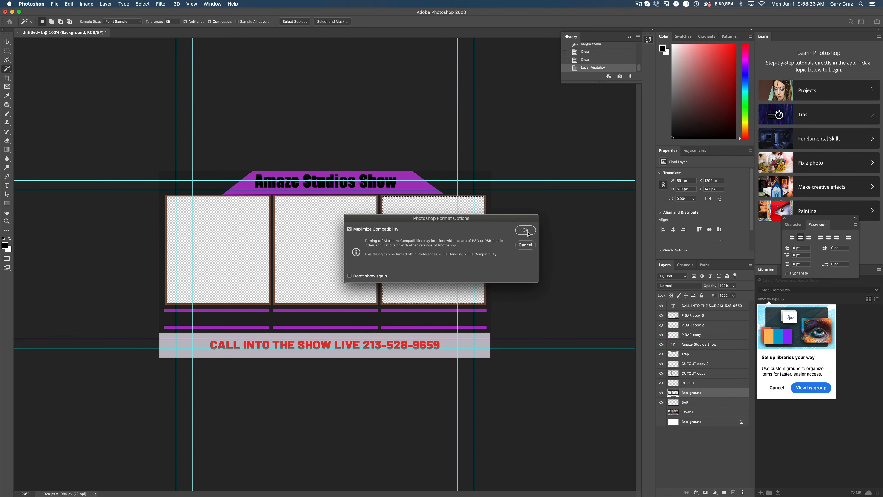
{"action": "left_click", "coordinate": [525, 231]}
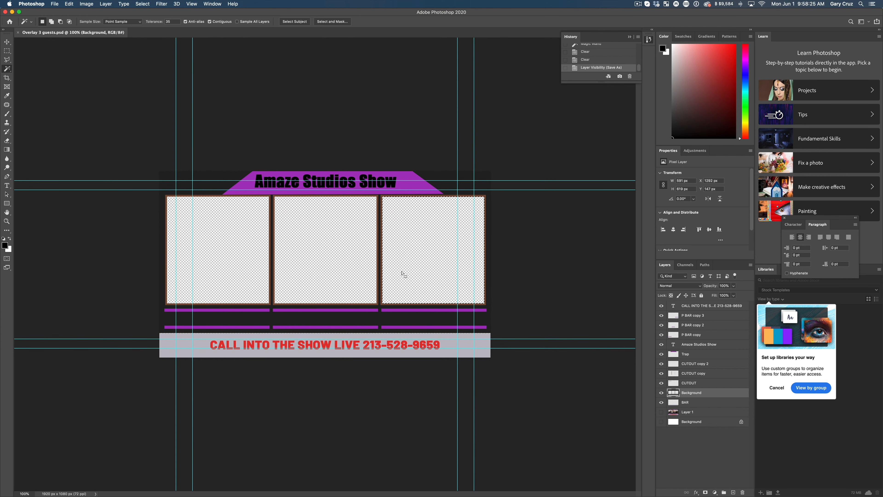
Step: Switch to Ecamm Live and delete all the existing scenes, from Screen through End Screen
{"action": "key", "text": "super+Tab"}
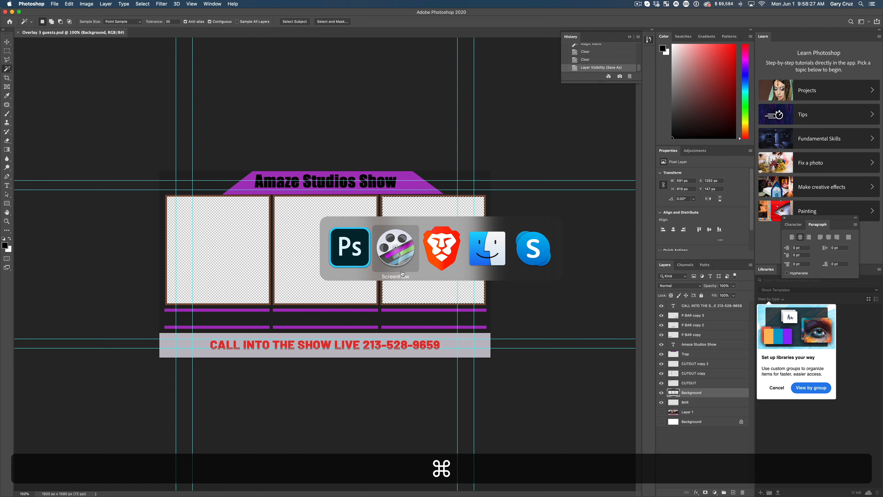
{"action": "key", "text": "super+Tab"}
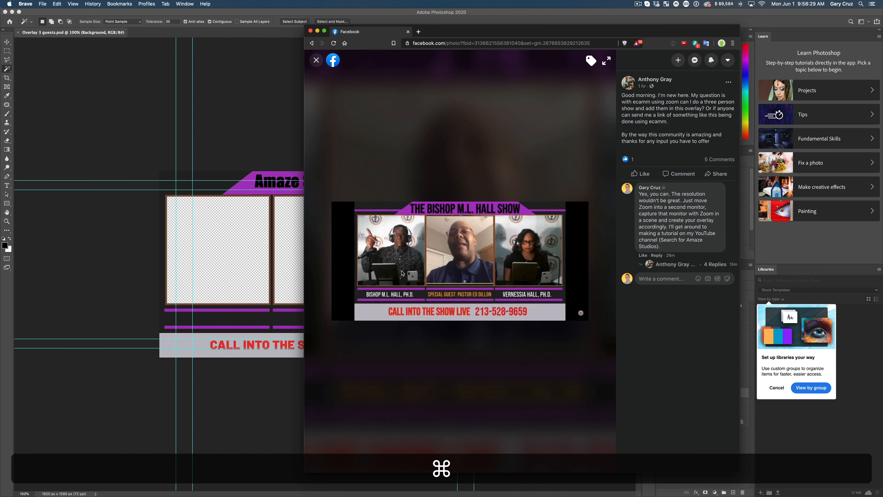
{"action": "left_click", "coordinate": [9, 280]}
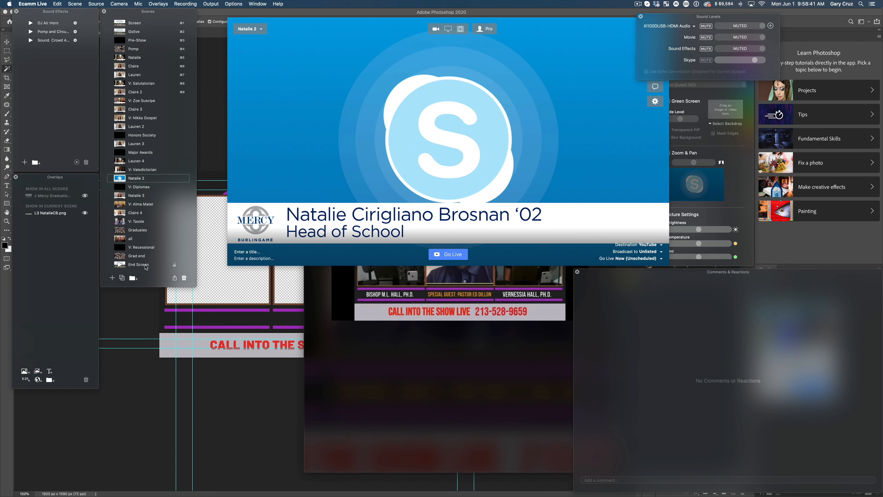
{"action": "scroll", "coordinate": [146, 268], "scroll_direction": "down", "scroll_amount": 1}
{"action": "left_click", "coordinate": [120, 264]}
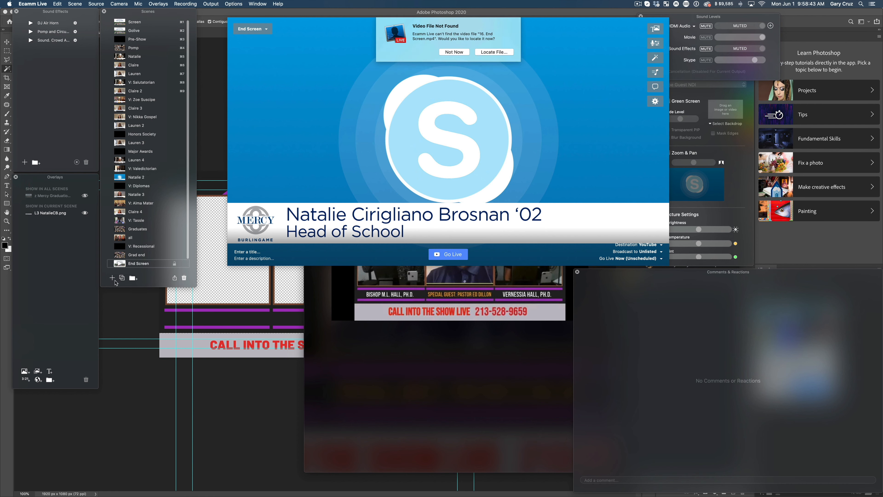
{"action": "left_click", "coordinate": [454, 52]}
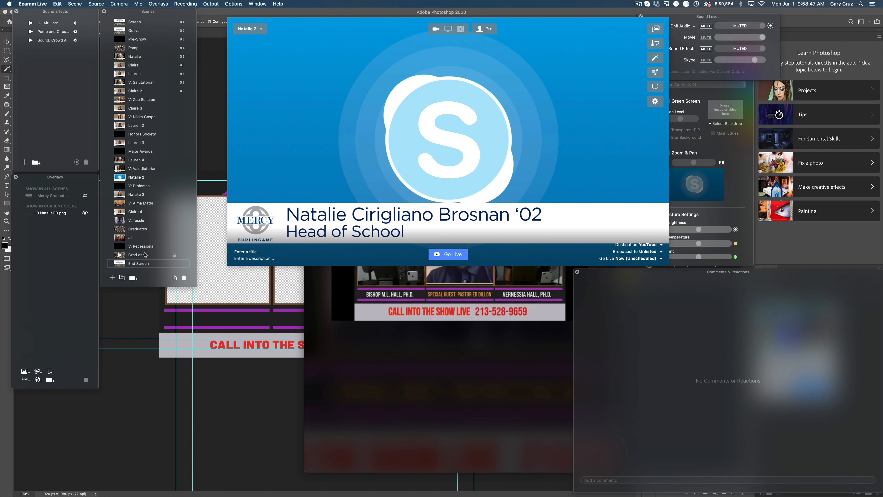
{"action": "scroll", "coordinate": [145, 255], "scroll_direction": "up", "scroll_amount": 2}
{"action": "left_click", "coordinate": [133, 27], "text": "shift"}
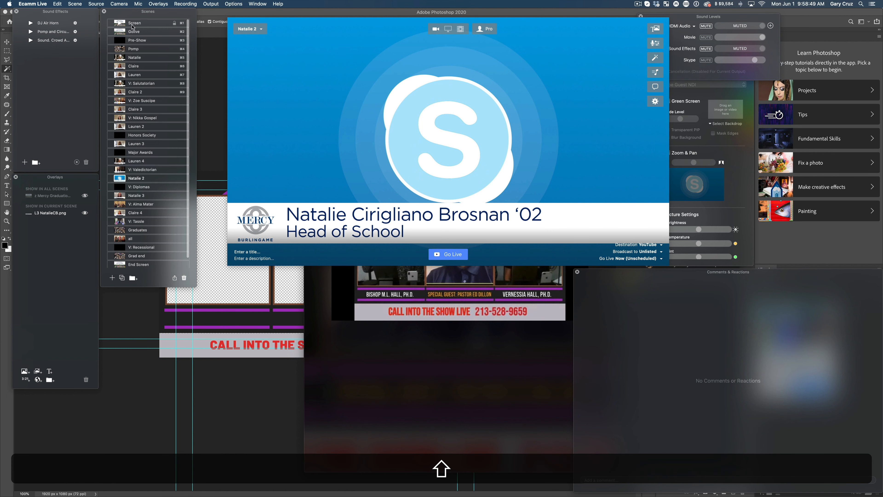
{"action": "left_click", "coordinate": [184, 277]}
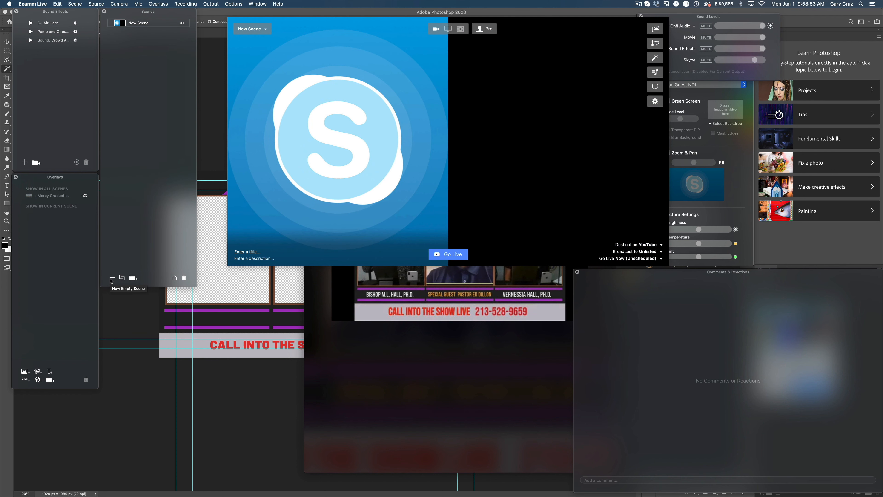
Step: Put the USB Capture HDMI, XI100DUSB-HDMI and Skype Guest NDI sources side by side in the new scene
{"action": "left_click", "coordinate": [450, 230]}
{"action": "left_click", "coordinate": [488, 225]}
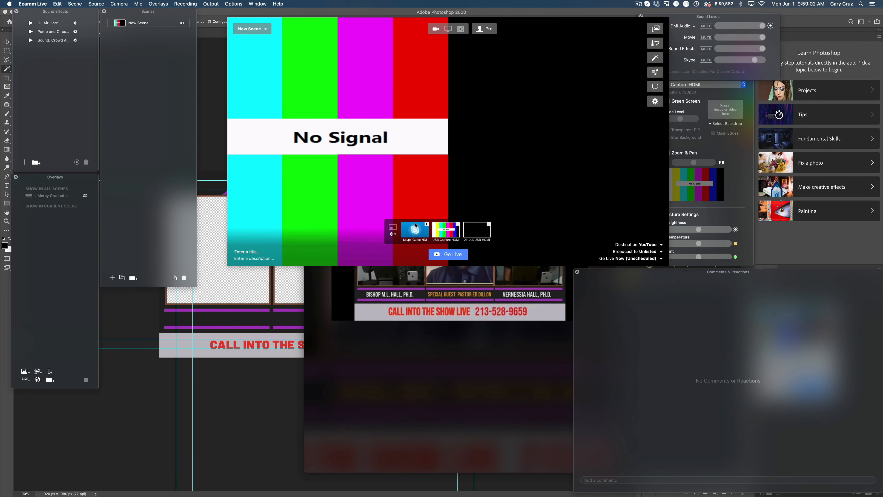
{"action": "left_click", "coordinate": [427, 224]}
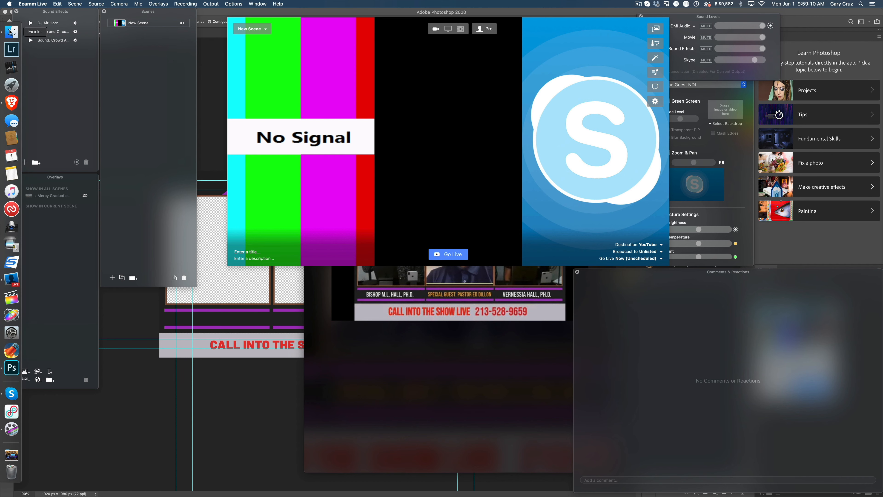
Step: Switch back to Photoshop and quick-export the overlay as "Overlay 3 guests.png" on the Desktop
{"action": "left_click", "coordinate": [12, 31]}
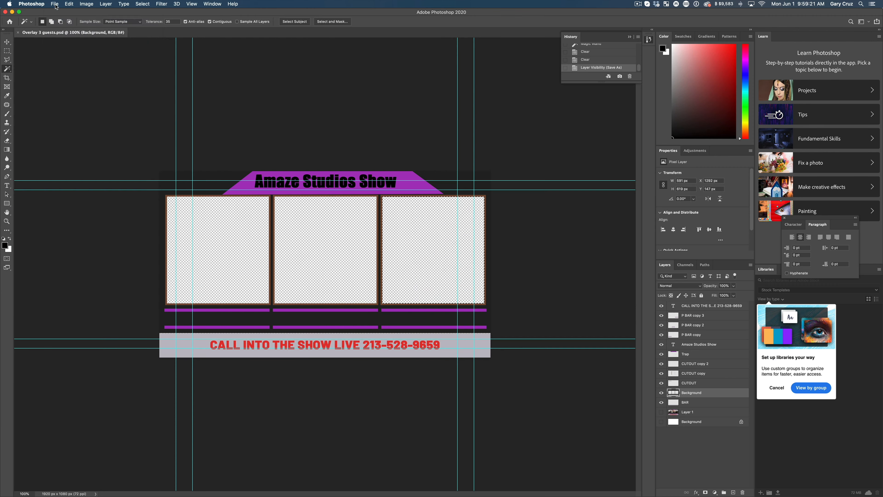
{"action": "left_click", "coordinate": [54, 4]}
{"action": "mouse_move", "coordinate": [79, 100]}
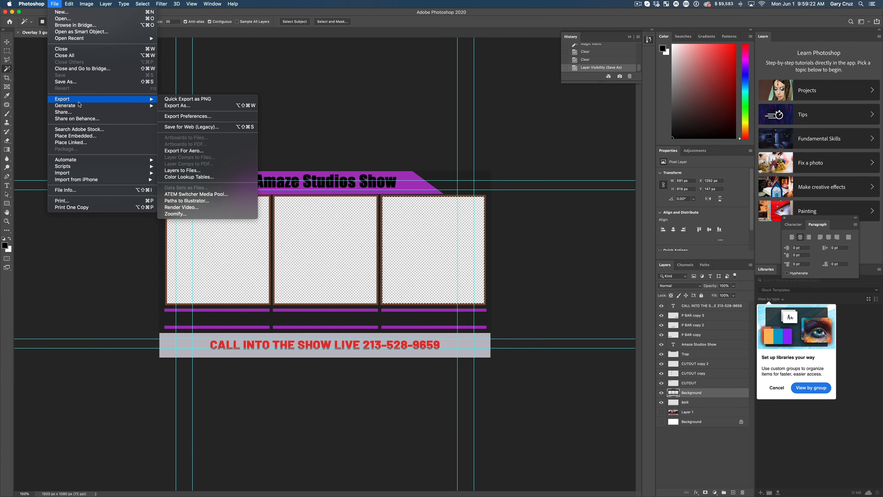
{"action": "left_click", "coordinate": [178, 100]}
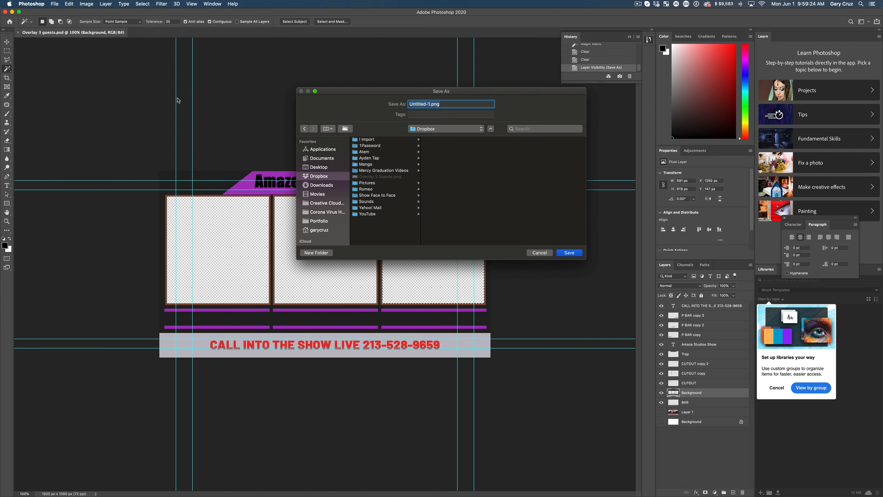
{"action": "left_click", "coordinate": [322, 169]}
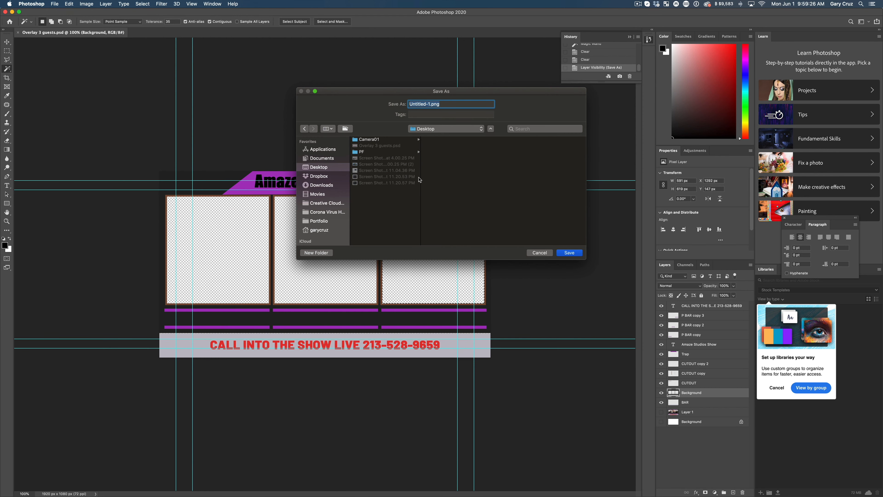
{"action": "left_click", "coordinate": [378, 146]}
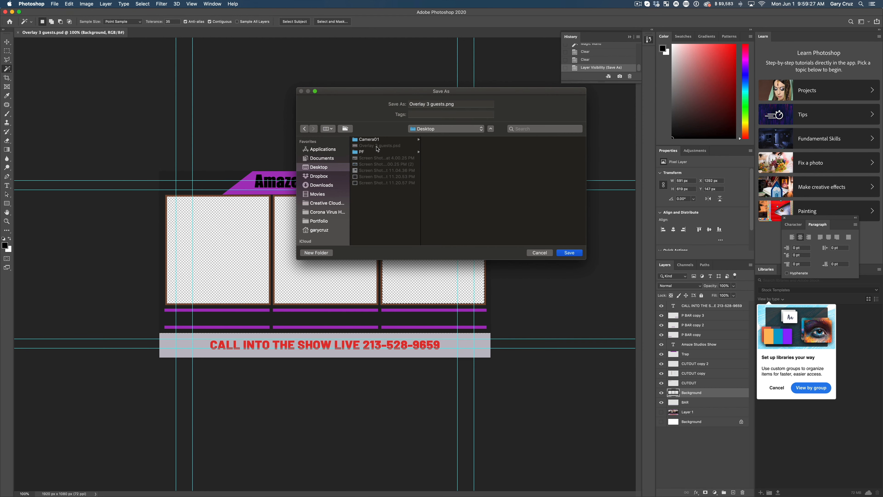
{"action": "left_click", "coordinate": [563, 254]}
Step: Switch to Ecamm Live and add "Overlay 3 guests.png" from the Desktop as an overlay in the new scene
{"action": "key", "text": "super+Tab"}
{"action": "key", "text": "super+Tab"}
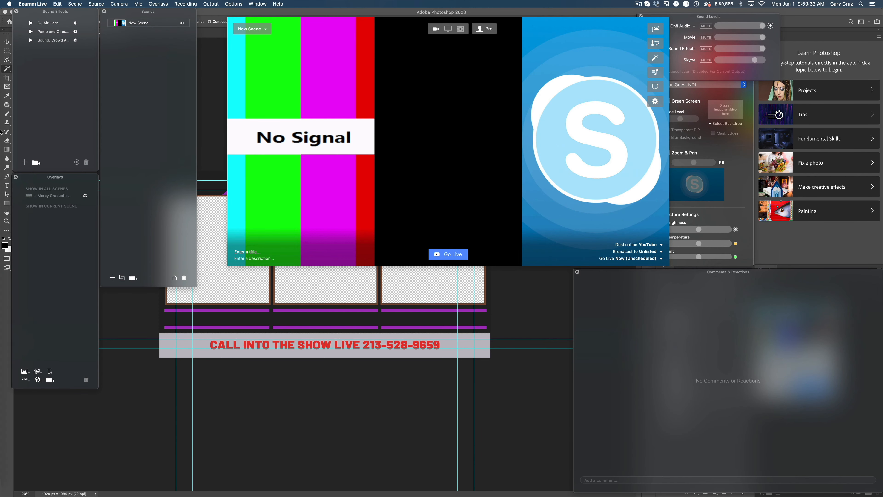
{"action": "left_click", "coordinate": [11, 32]}
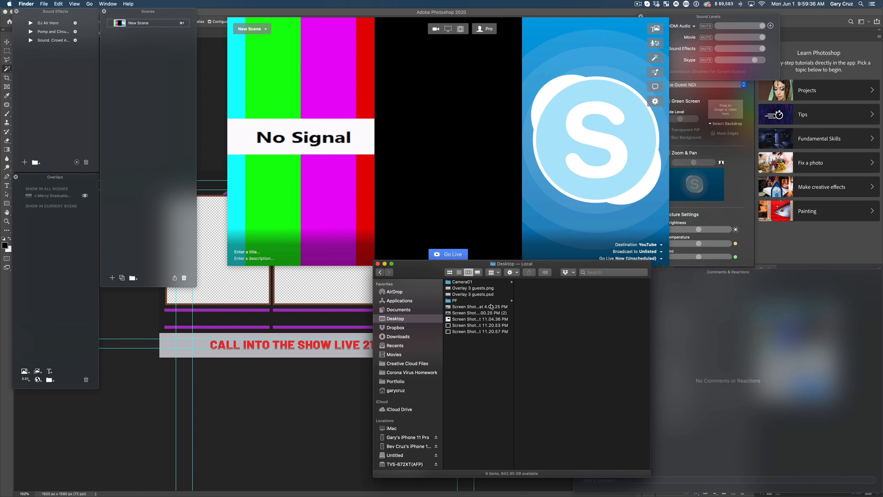
{"action": "left_click_drag", "start_coordinate": [482, 290], "coordinate": [468, 171]}
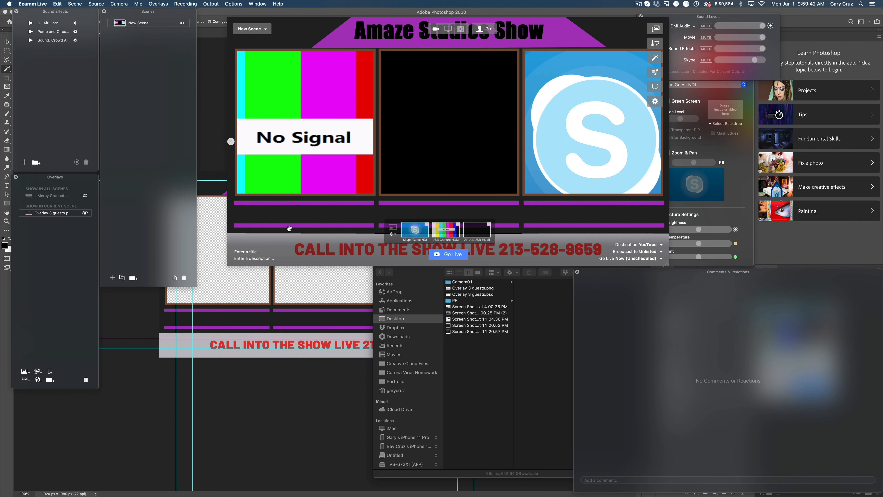
Step: Add a text overlay with the host's name and no background, scaled down to fit between the purple bars under the first frame
{"action": "left_click", "coordinate": [51, 372]}
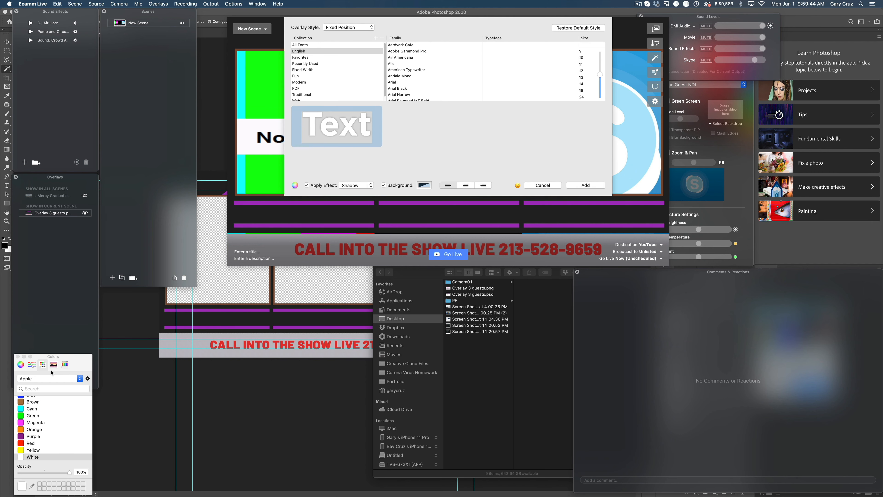
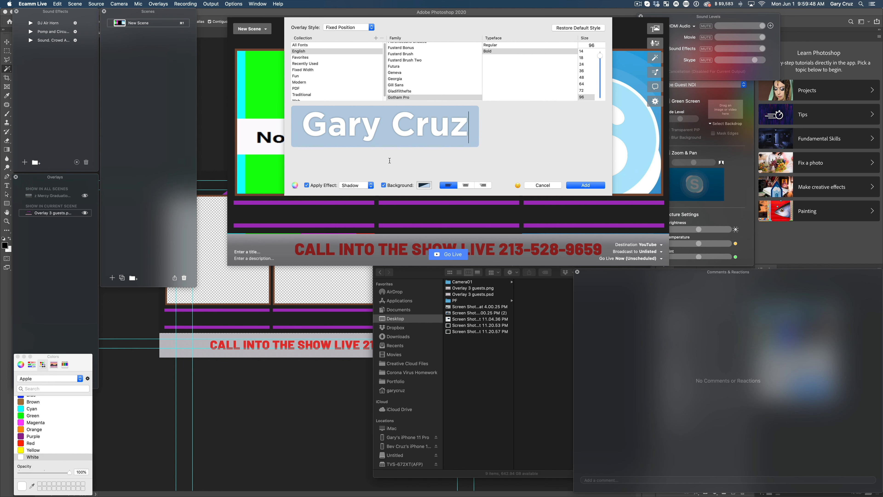
{"action": "left_click", "coordinate": [385, 186]}
{"action": "left_click", "coordinate": [584, 185]}
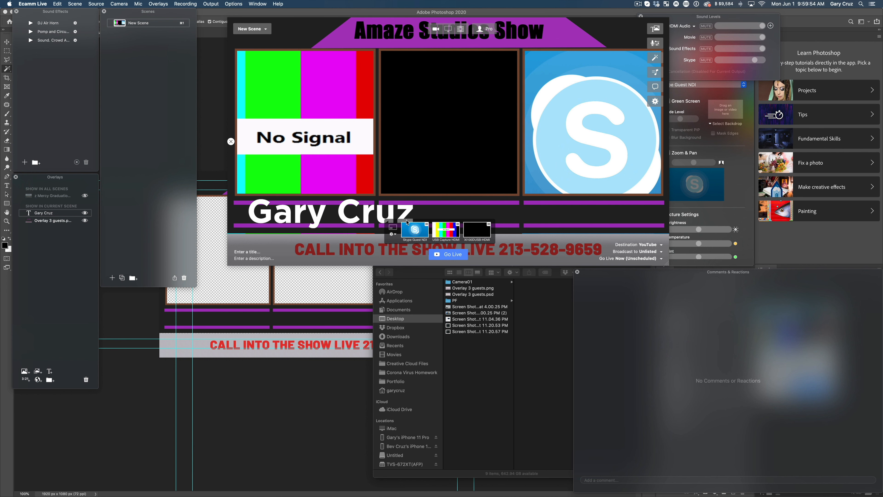
{"action": "left_click_drag", "start_coordinate": [407, 221], "coordinate": [473, 222]}
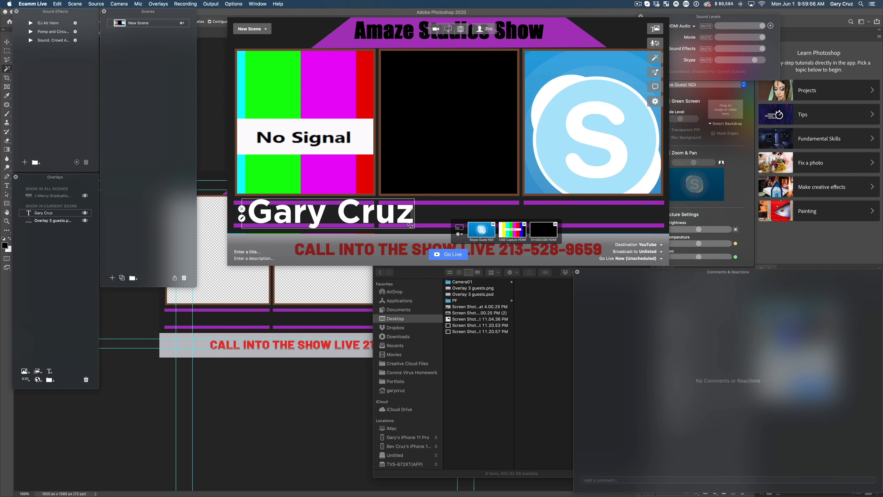
{"action": "left_click_drag", "start_coordinate": [412, 226], "coordinate": [342, 218]}
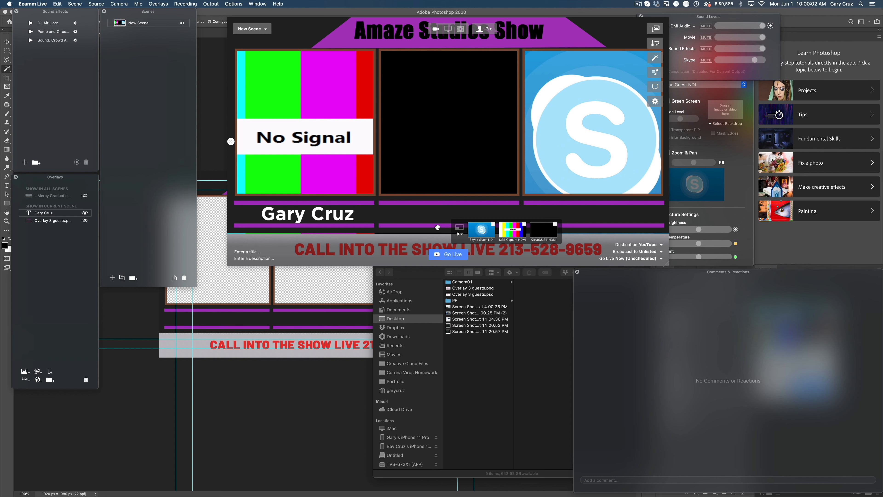
Step: Add a "Guest 2" text overlay at size 48 and place it between the purple bars under the middle frame
{"action": "left_click", "coordinate": [50, 371]}
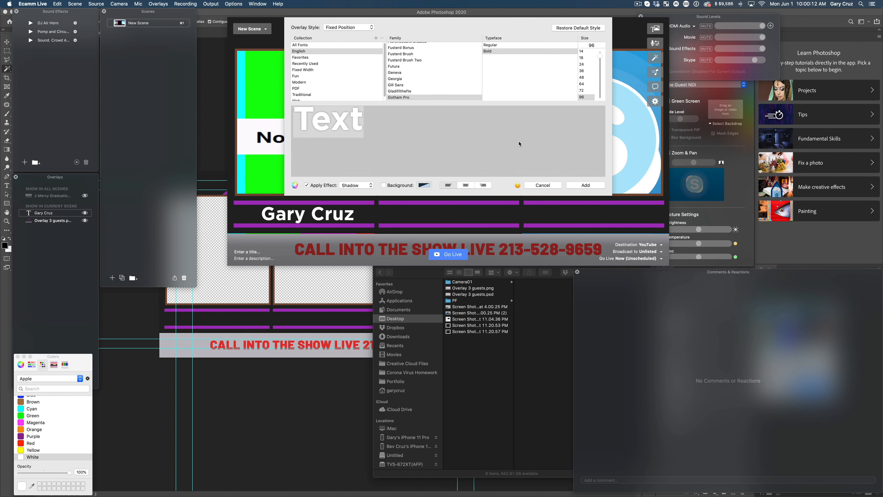
{"action": "type", "text": "Guest 2"}
{"action": "left_click", "coordinate": [582, 77]}
{"action": "left_click", "coordinate": [586, 186]}
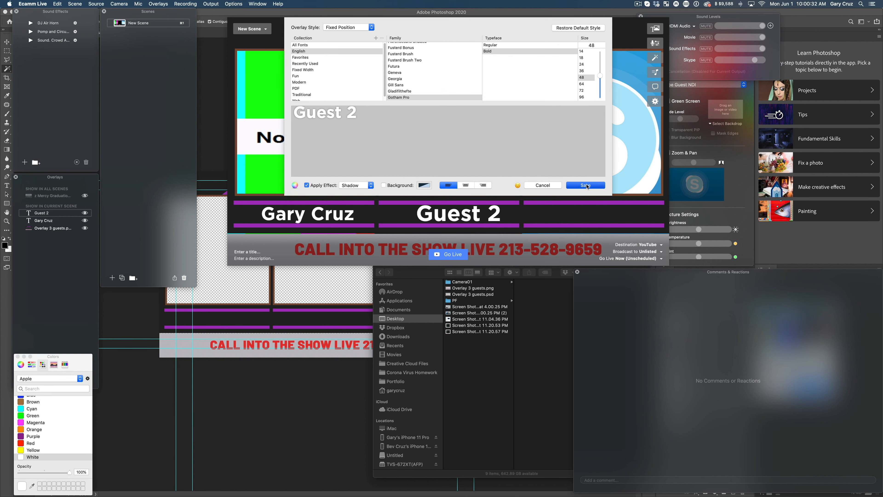
{"action": "left_click_drag", "start_coordinate": [441, 215], "coordinate": [443, 213]}
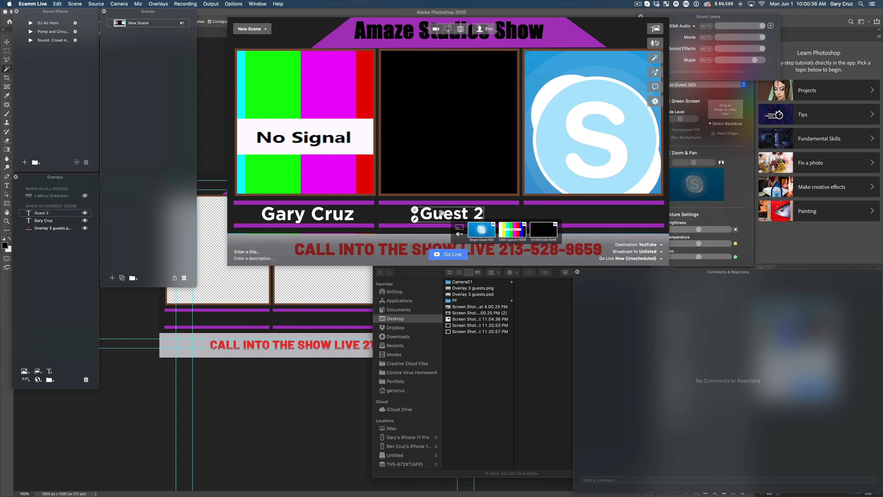
Step: Hide the host's name text overlay under the first frame, leaving its text settings as they are
{"action": "double_click", "coordinate": [267, 220]}
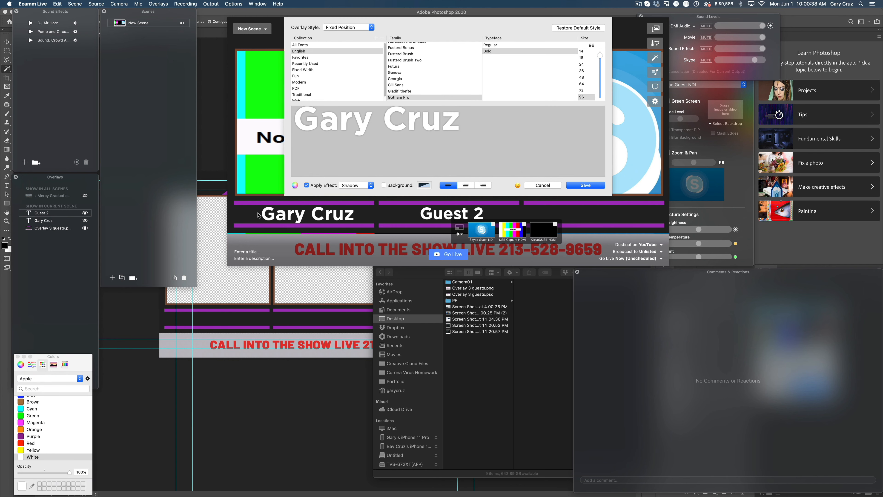
{"action": "left_click", "coordinate": [542, 186]}
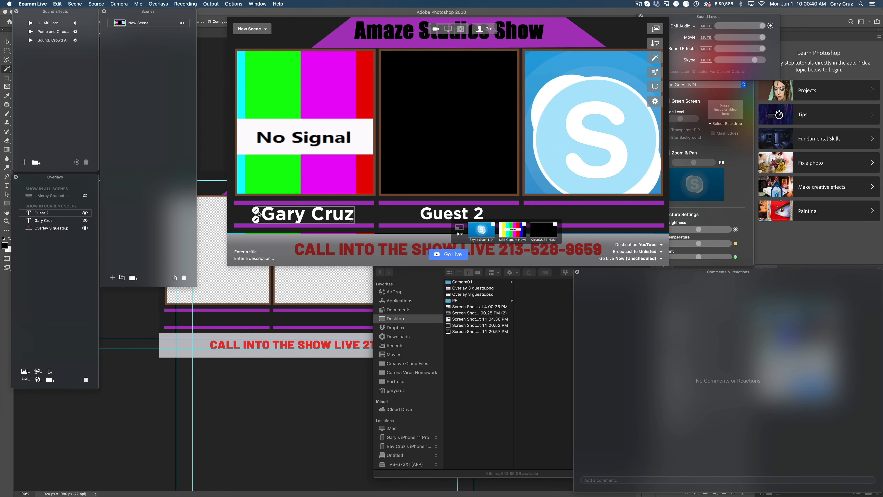
{"action": "left_click", "coordinate": [256, 211]}
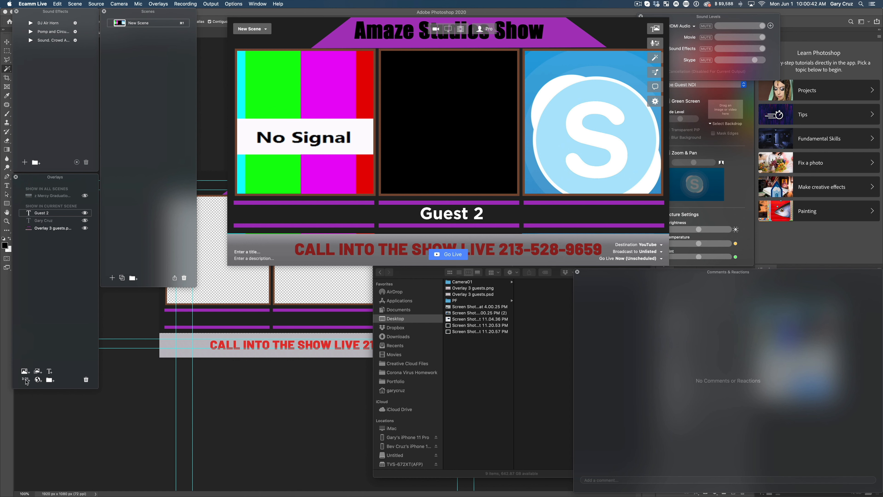
Step: Create a new text overlay with the host's name at size 48 and place it under the first frame
{"action": "left_click", "coordinate": [49, 371]}
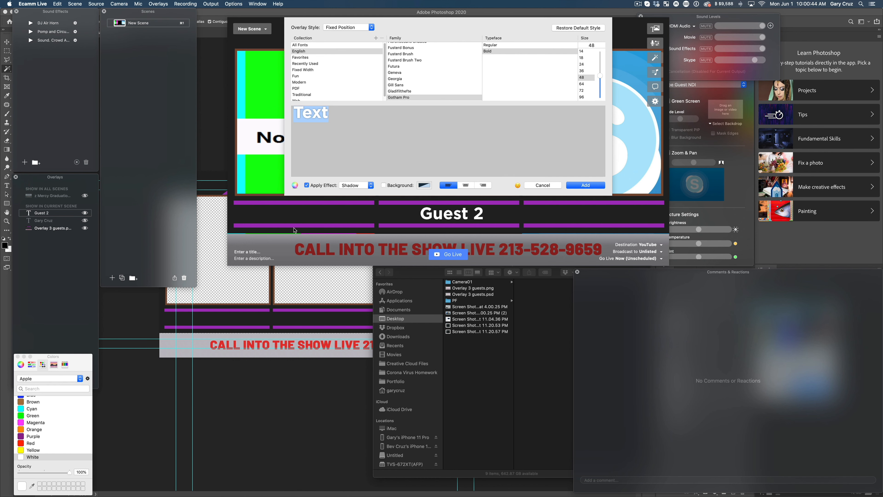
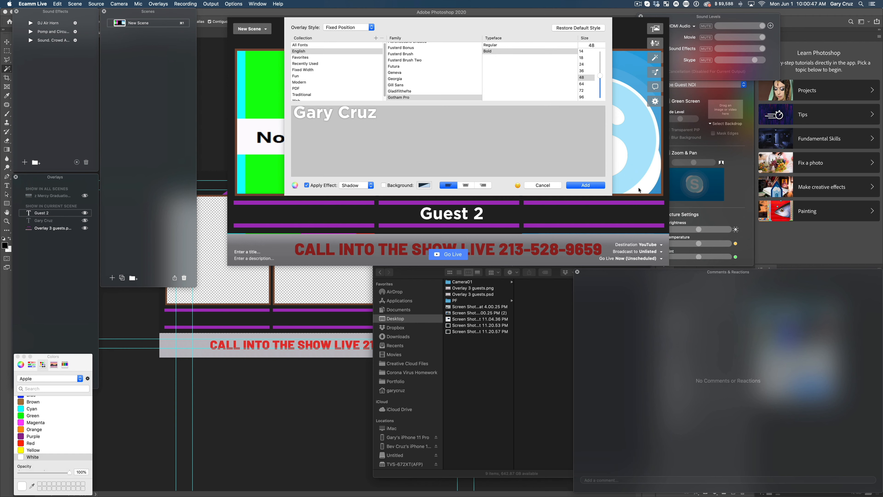
{"action": "left_click", "coordinate": [586, 185]}
{"action": "left_click_drag", "start_coordinate": [447, 205], "coordinate": [294, 210]}
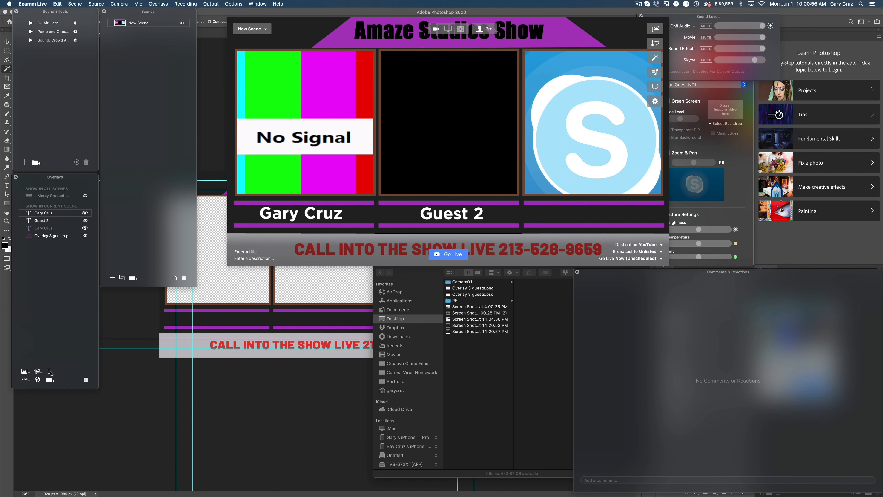
Step: Add a "Guest 3" text overlay at size 48 and place it between the purple bars under the third frame
{"action": "left_click", "coordinate": [50, 371]}
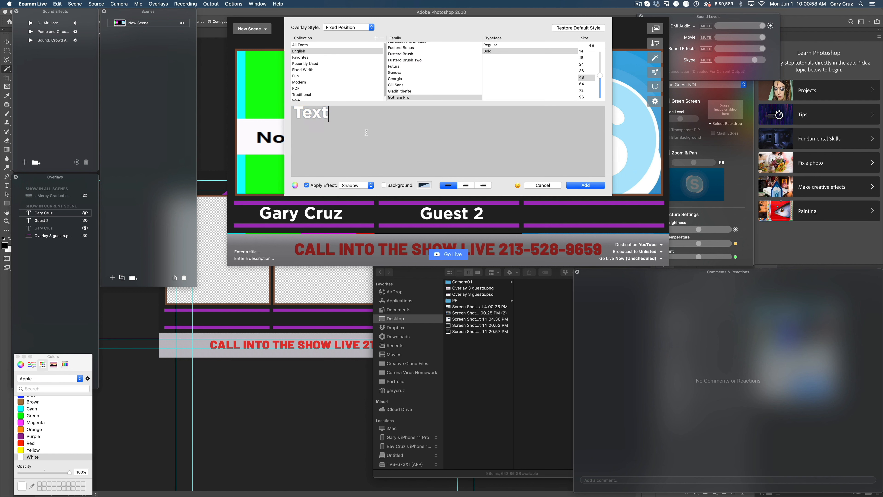
{"action": "type", "text": "Guest 3"}
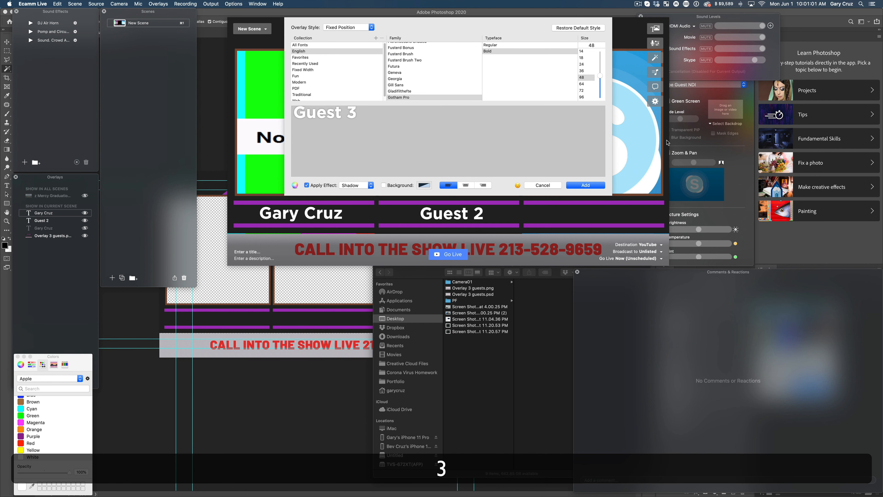
{"action": "left_click", "coordinate": [586, 185]}
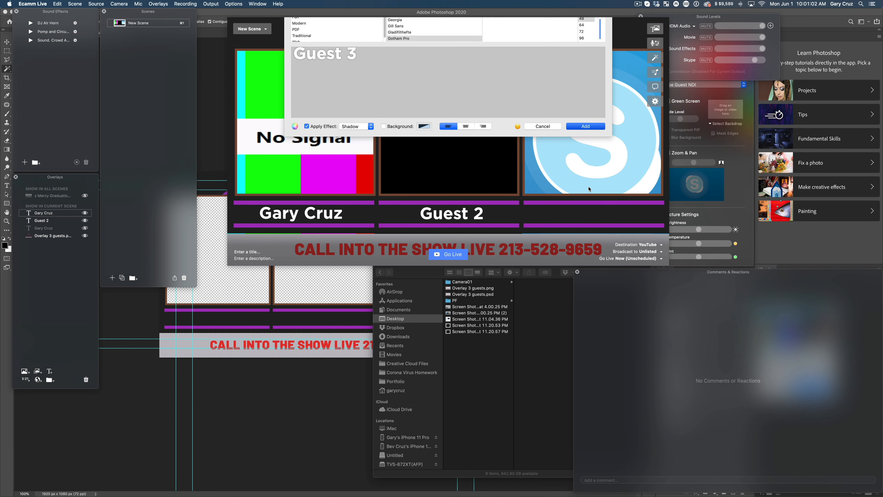
{"action": "left_click_drag", "start_coordinate": [464, 215], "coordinate": [602, 212]}
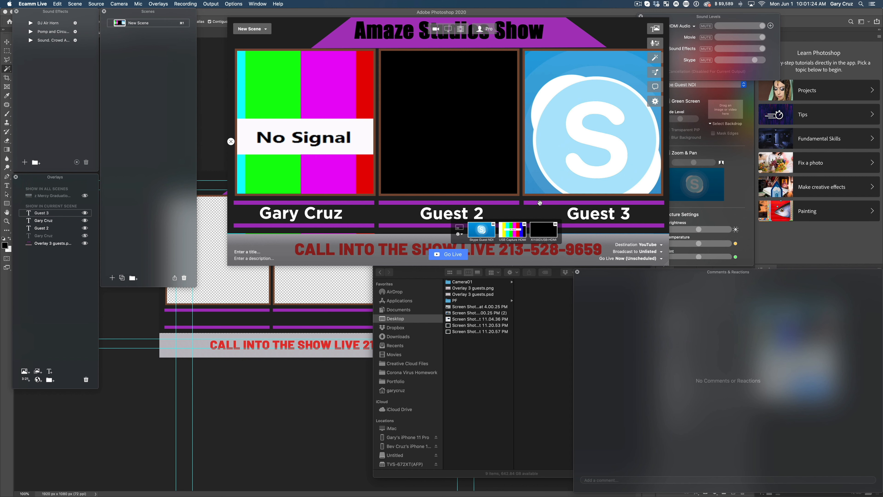
Step: Remove and re-add the scene's video sources so their order is XI100DUSB-HDMI, USB Capture HDMI, Skype Guest NDI
{"action": "left_click", "coordinate": [524, 225]}
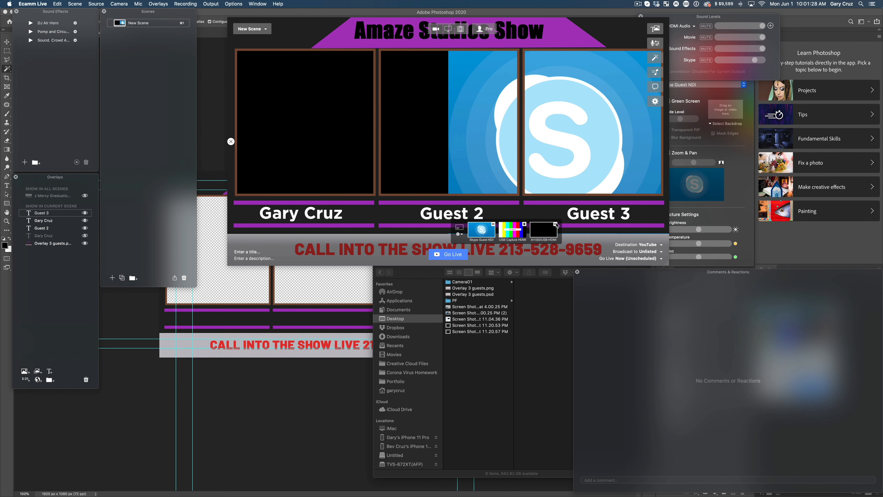
{"action": "left_click", "coordinate": [524, 226]}
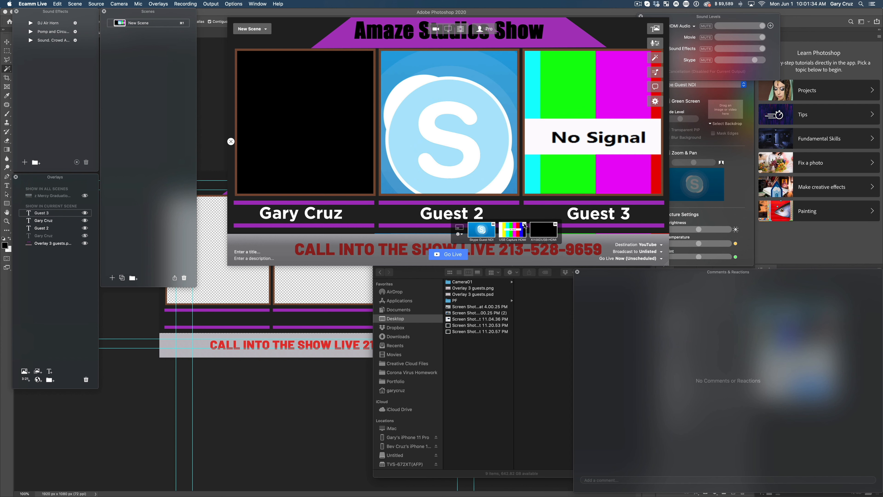
{"action": "left_click", "coordinate": [525, 225]}
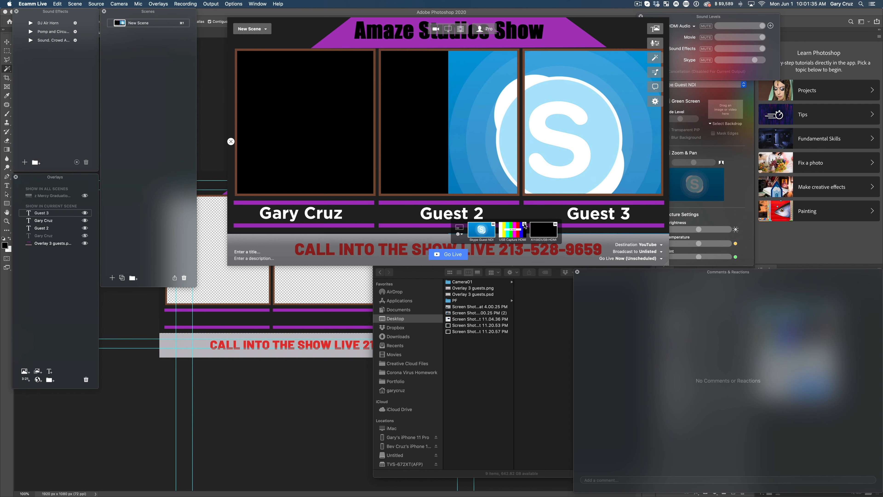
{"action": "left_click", "coordinate": [556, 225]}
{"action": "left_click", "coordinate": [525, 225]}
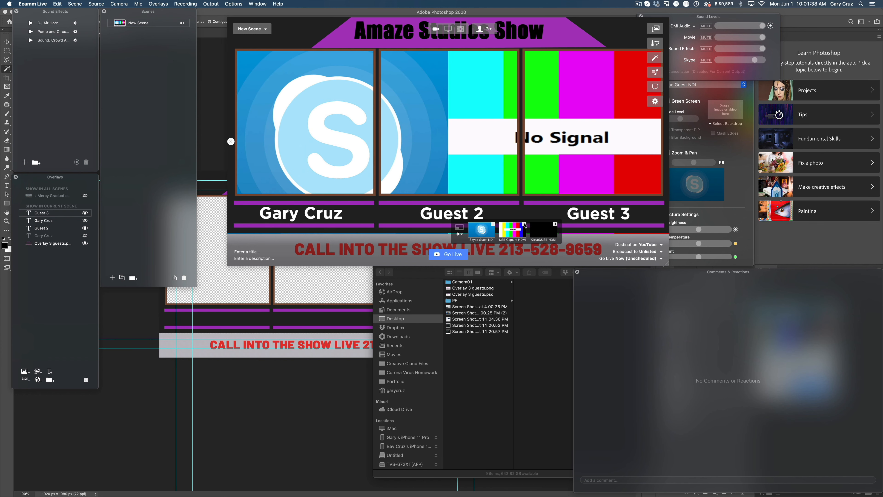
{"action": "left_click", "coordinate": [494, 225]}
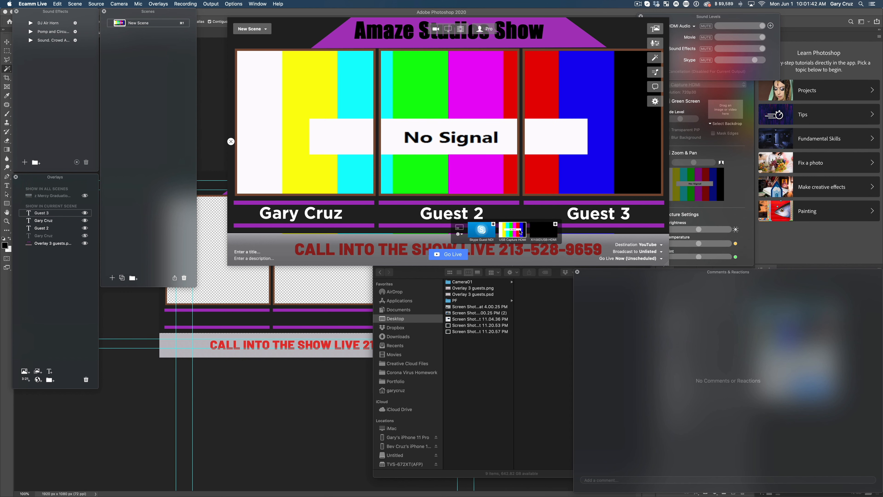
{"action": "left_click", "coordinate": [556, 224]}
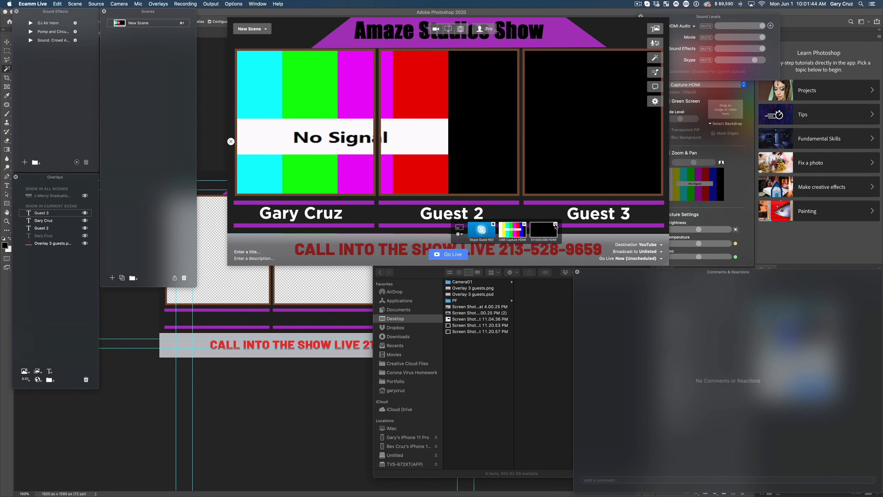
{"action": "left_click", "coordinate": [524, 225]}
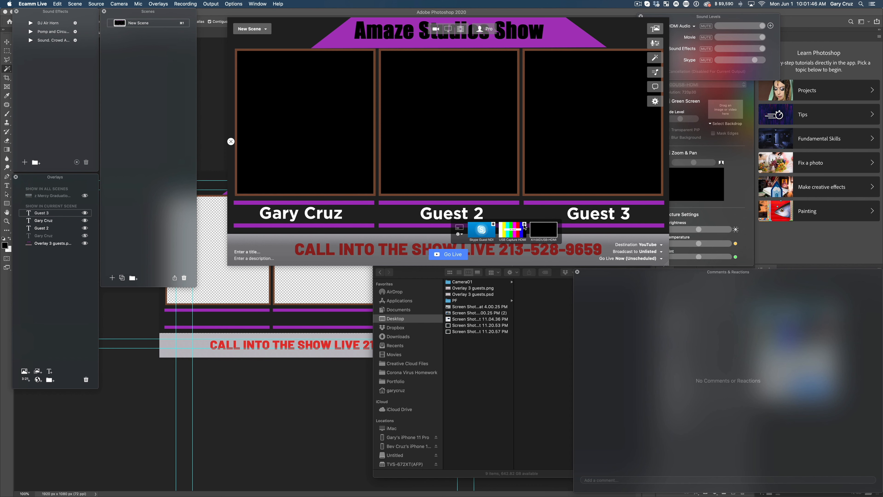
{"action": "left_click", "coordinate": [524, 224]}
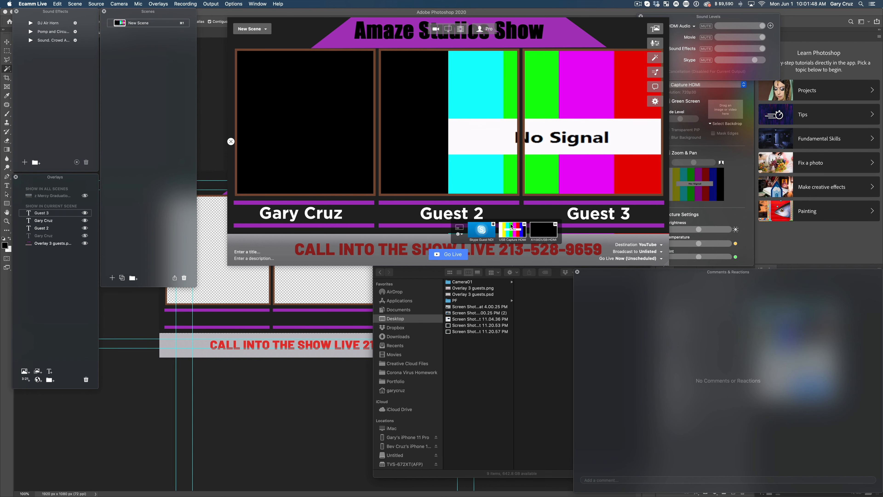
{"action": "left_click", "coordinate": [493, 225]}
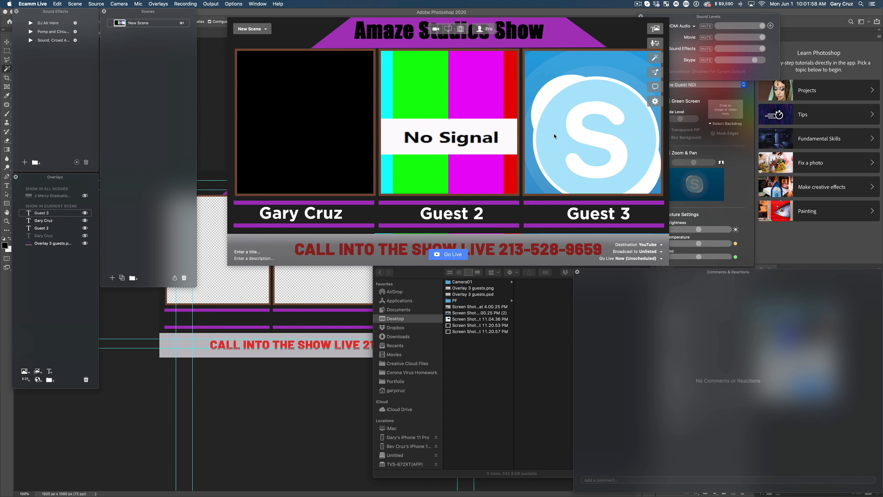
{"action": "left_click", "coordinate": [639, 5]}
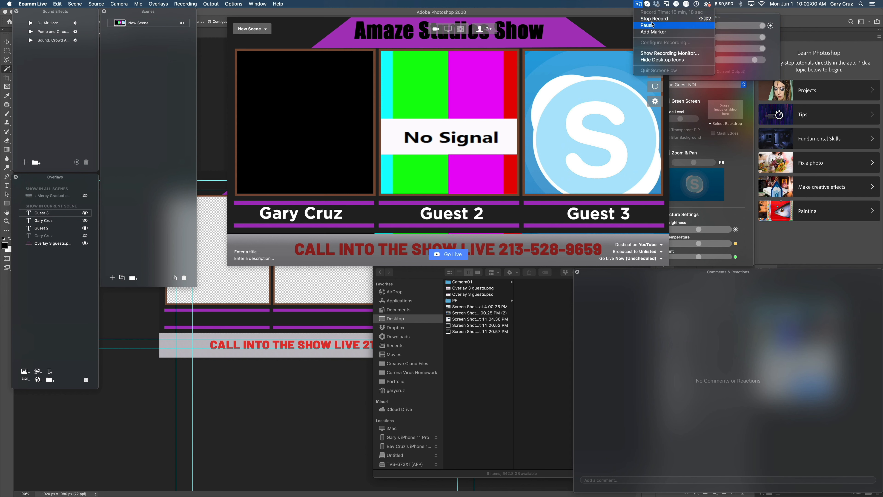